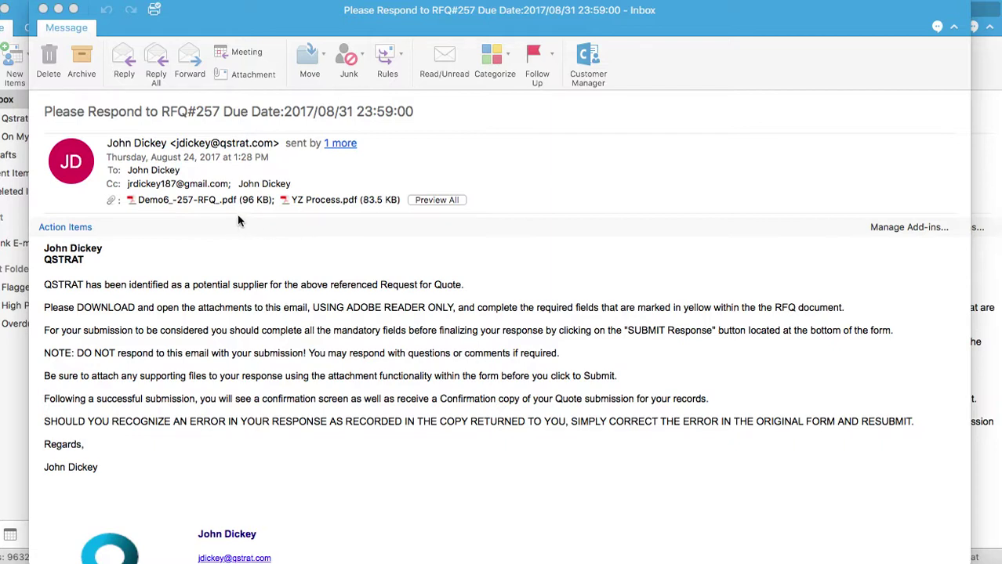
# Open the Demo6 RFQ #257 PDF attachment from the Outlook quote request email in Acrobat.
pyautogui.click(191, 202)
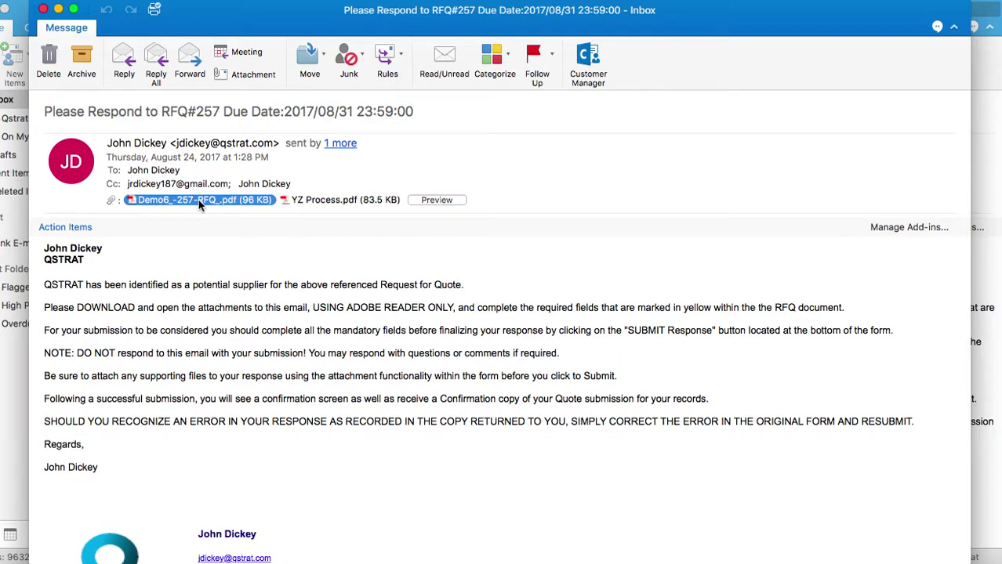
pyautogui.rightClick(198, 200)
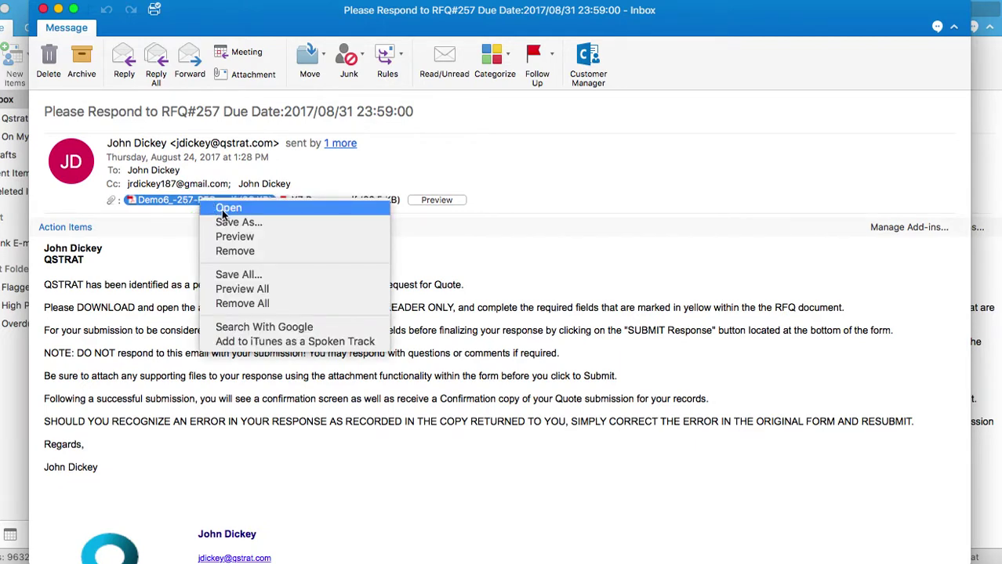
pyautogui.click(229, 208)
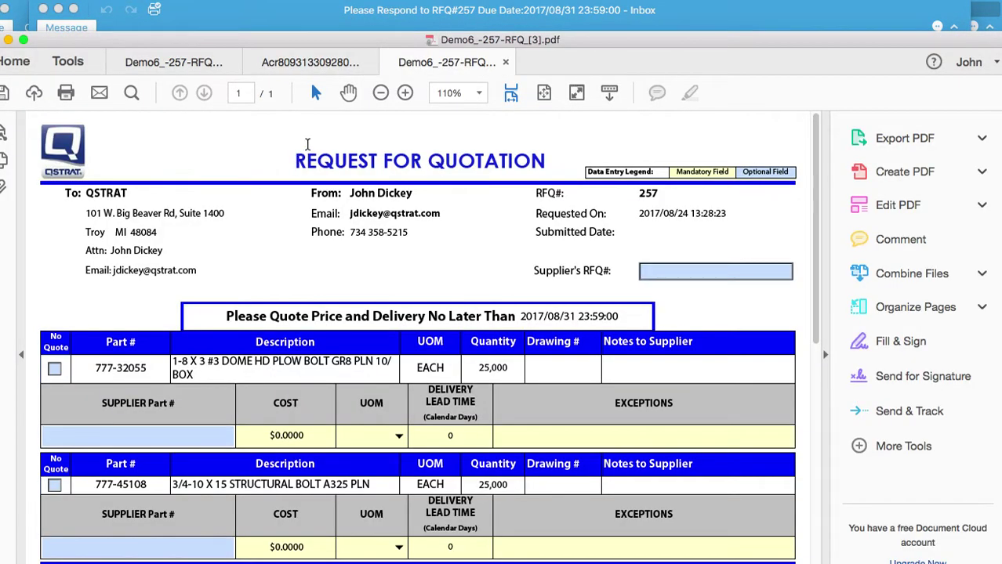
# Collapse the Tools pane and shift the window up so the RFQ form fills the width.
pyautogui.click(826, 358)
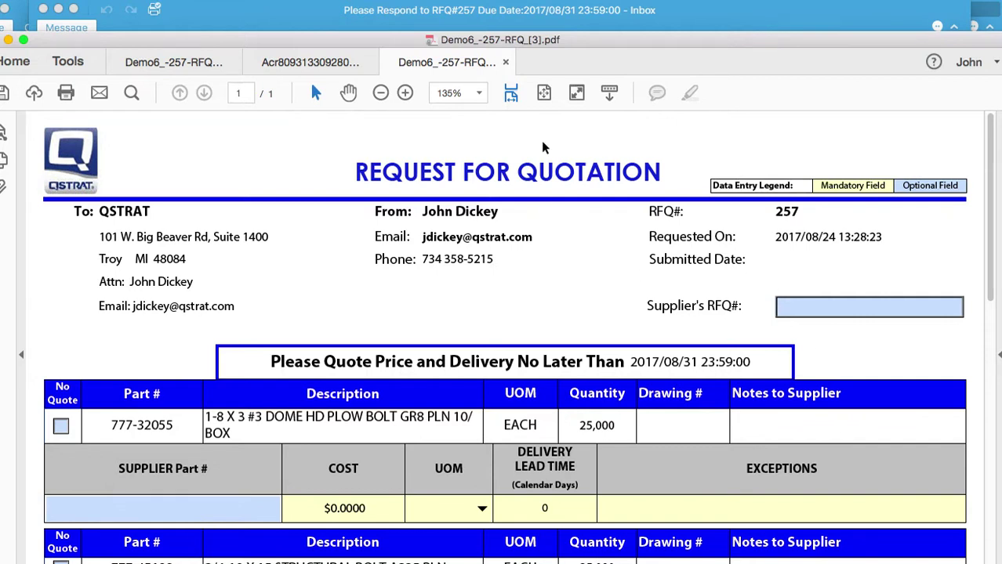
pyautogui.moveTo(536, 45); pyautogui.dragTo(544, 23)
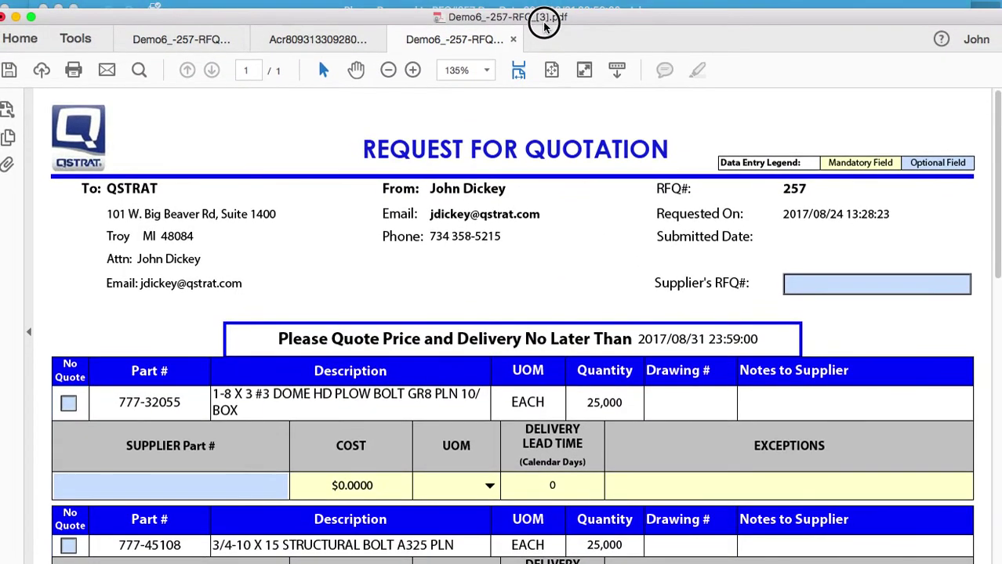
pyautogui.scroll(-1, 453, 361)
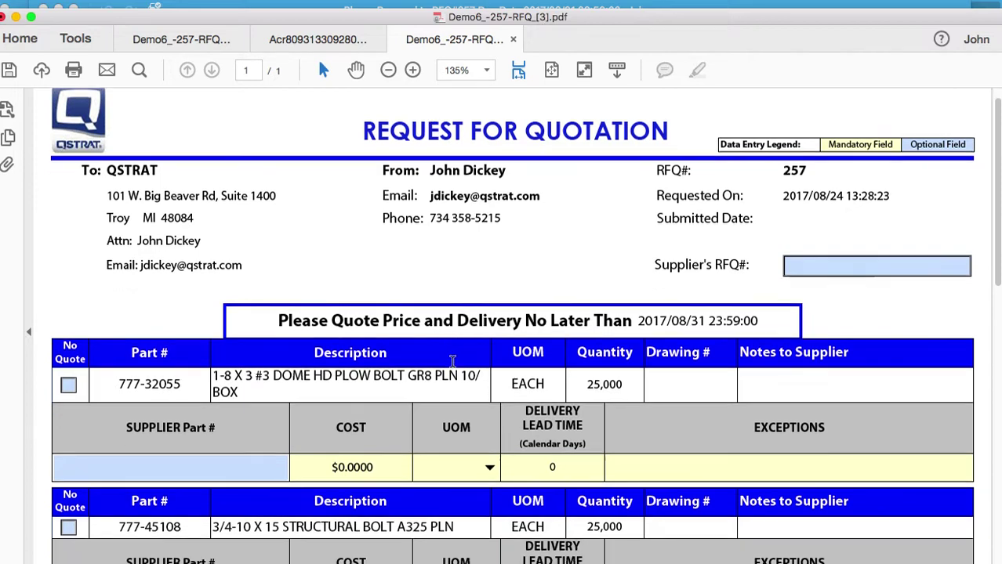
pyautogui.scroll(-4, 453, 362)
pyautogui.scroll(4, 453, 362)
pyautogui.scroll(1, 452, 362)
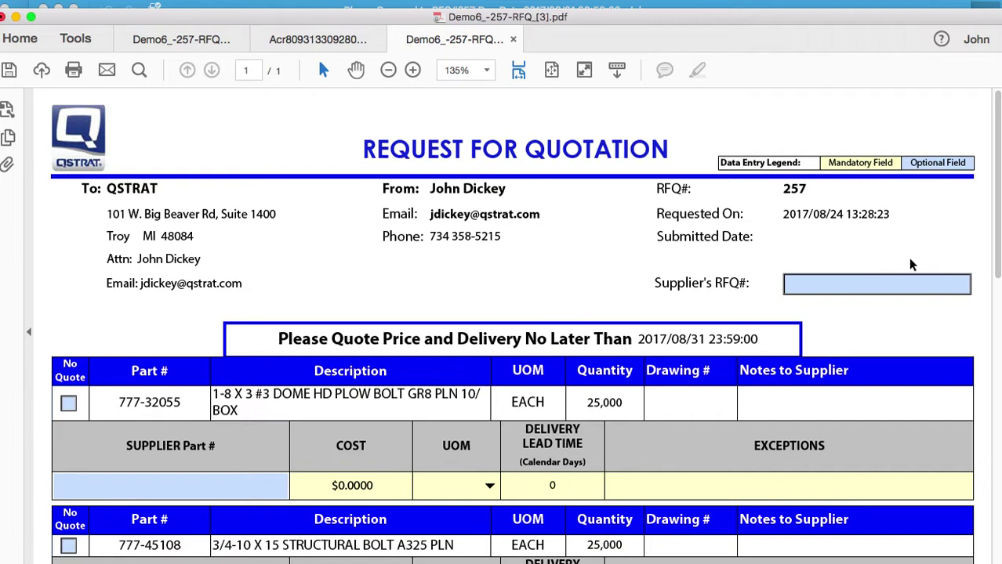
# Enter 123456 as the Supplier's RFQ#.
pyautogui.click(856, 286)
pyautogui.write('123456')
pyautogui.scroll(-3, 833, 334)
pyautogui.scroll(-5, 833, 334)
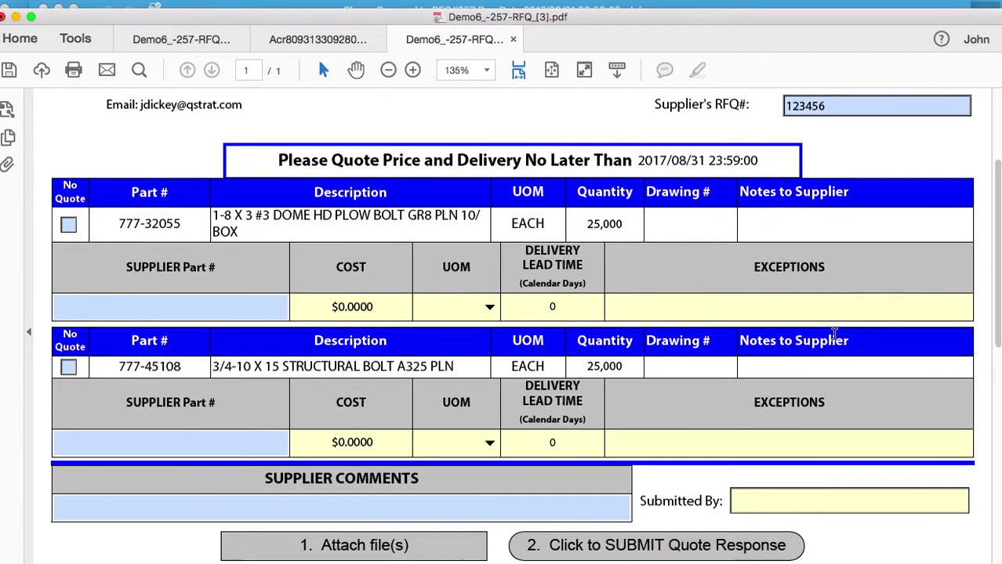
pyautogui.scroll(-2, 833, 334)
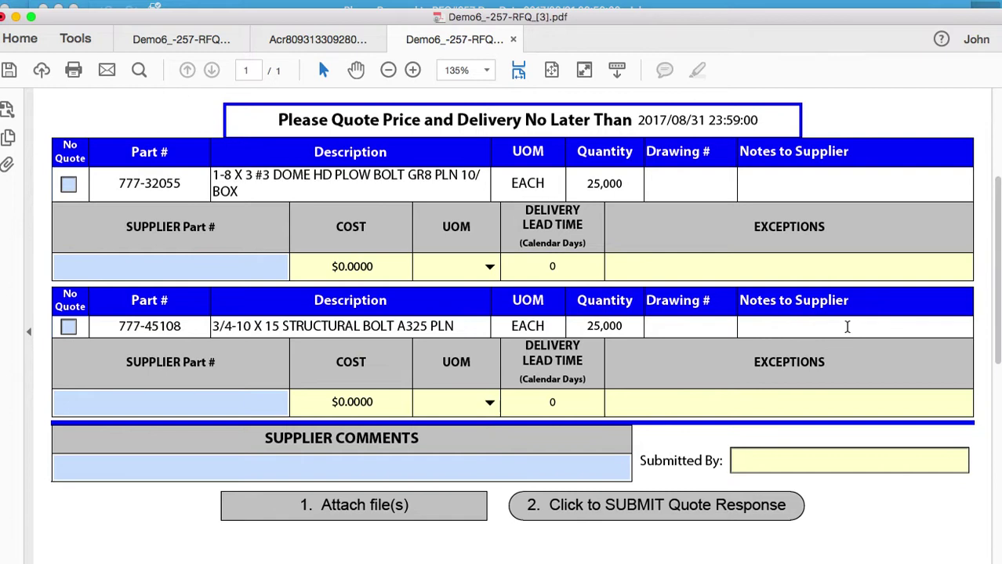
# For part 777-32055, enter supplier part 987654, cost .25, and unit of measure EA.
pyautogui.click(154, 270)
pyautogui.write('987654')
pyautogui.click(378, 269)
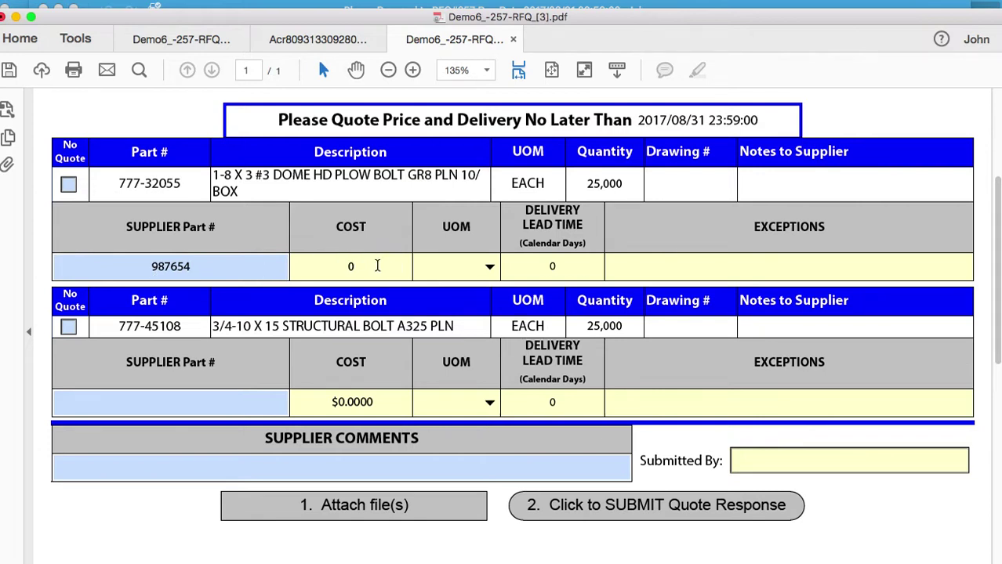
pyautogui.write('.25')
pyautogui.click(490, 268)
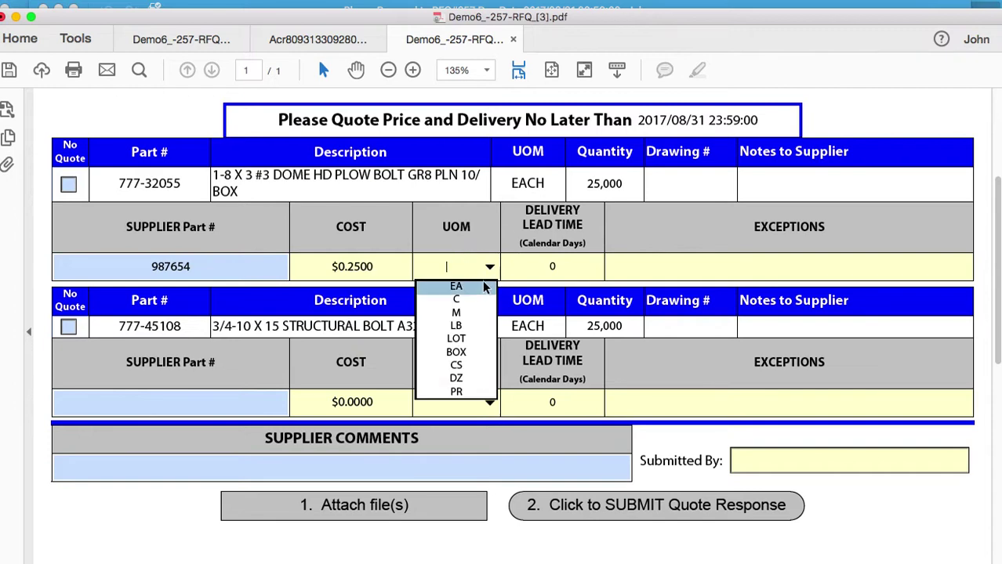
pyautogui.click(482, 291)
# Set the lead time to 7 days and exceptions to None.
pyautogui.click(550, 267)
pyautogui.write('7')
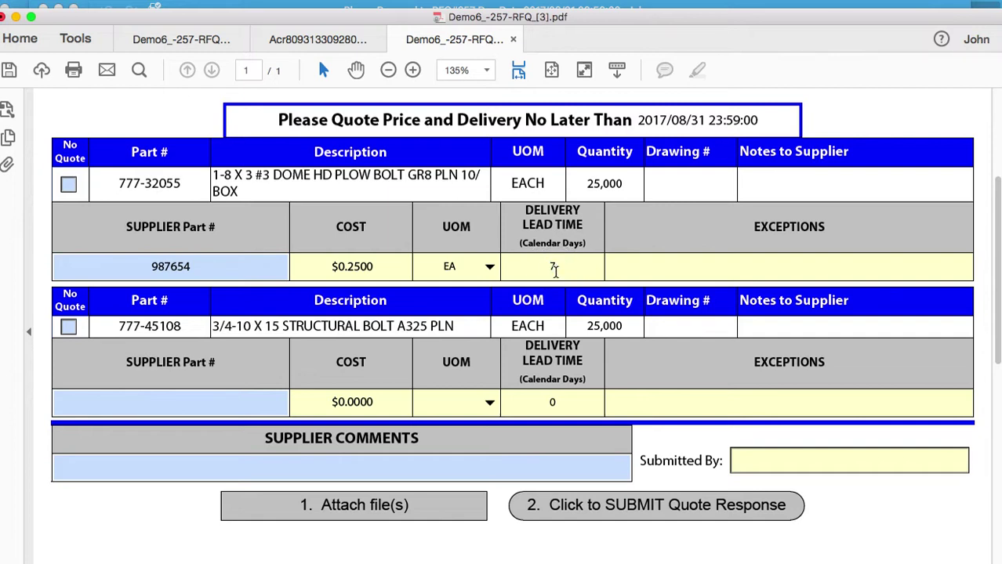
pyautogui.click(625, 269)
pyautogui.write('None')
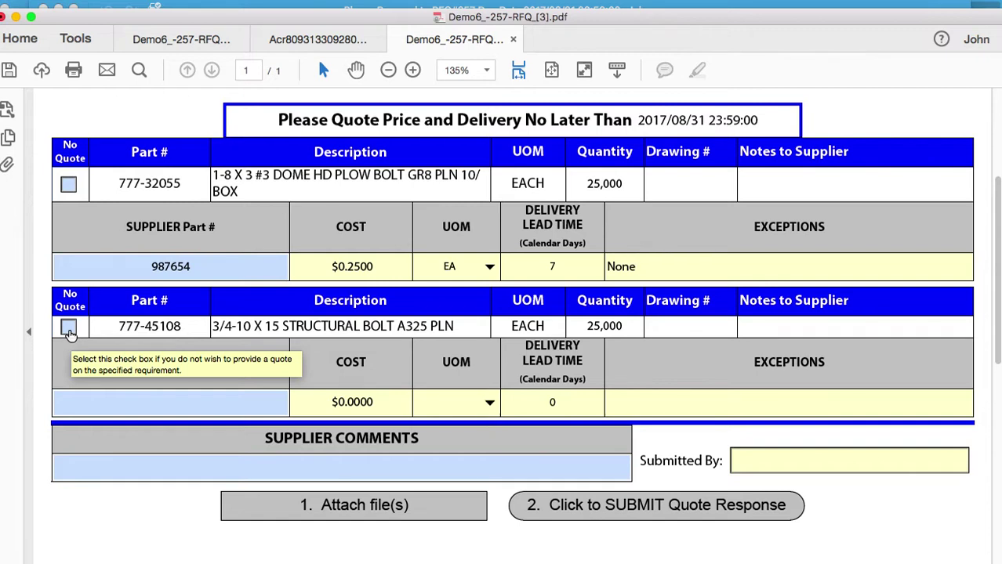
# Mark part 777-45108 as No Quote with the reason 'Not in that business.'.
pyautogui.click(69, 329)
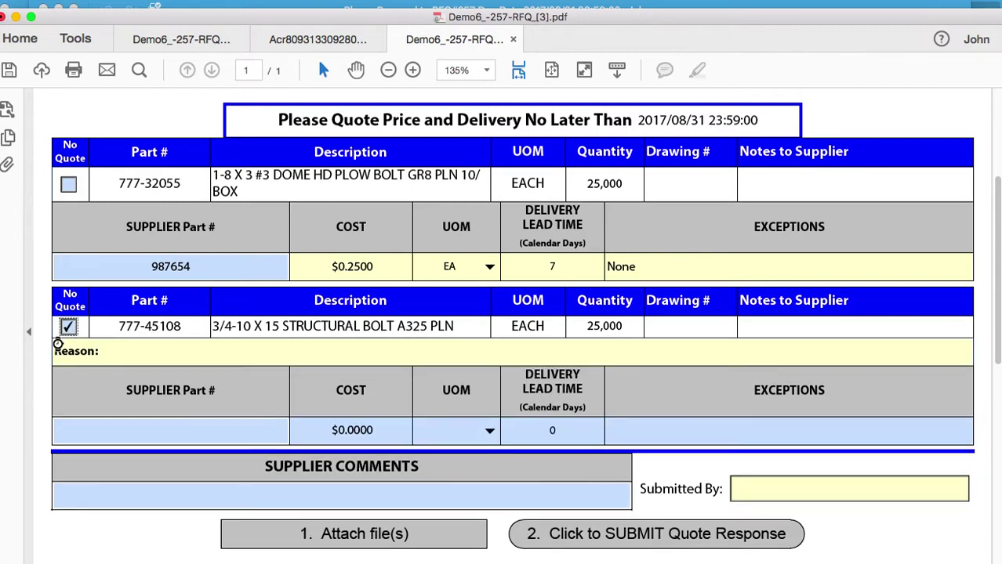
pyautogui.click(119, 353)
pyautogui.write('Not in that business.')
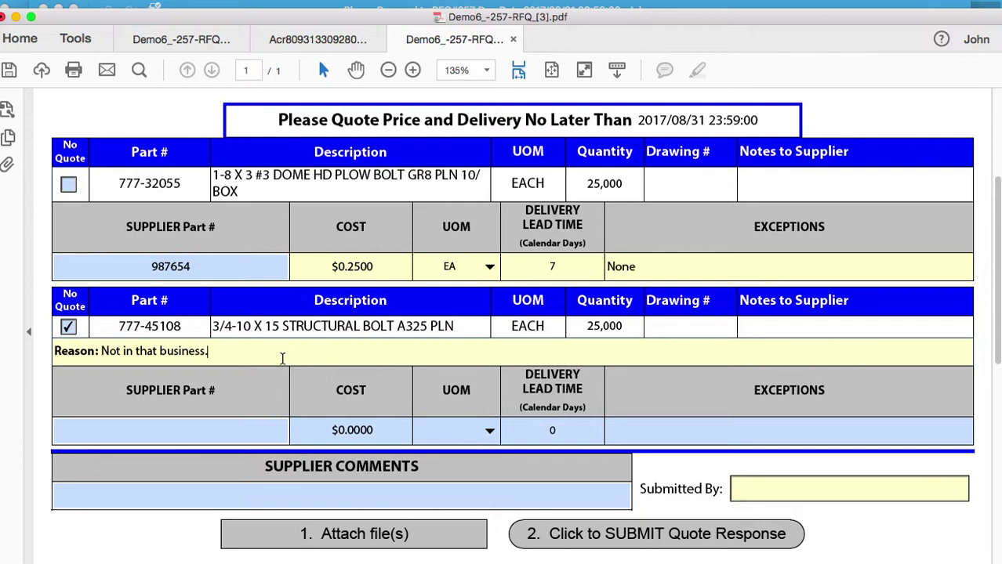
pyautogui.scroll(-3, 282, 358)
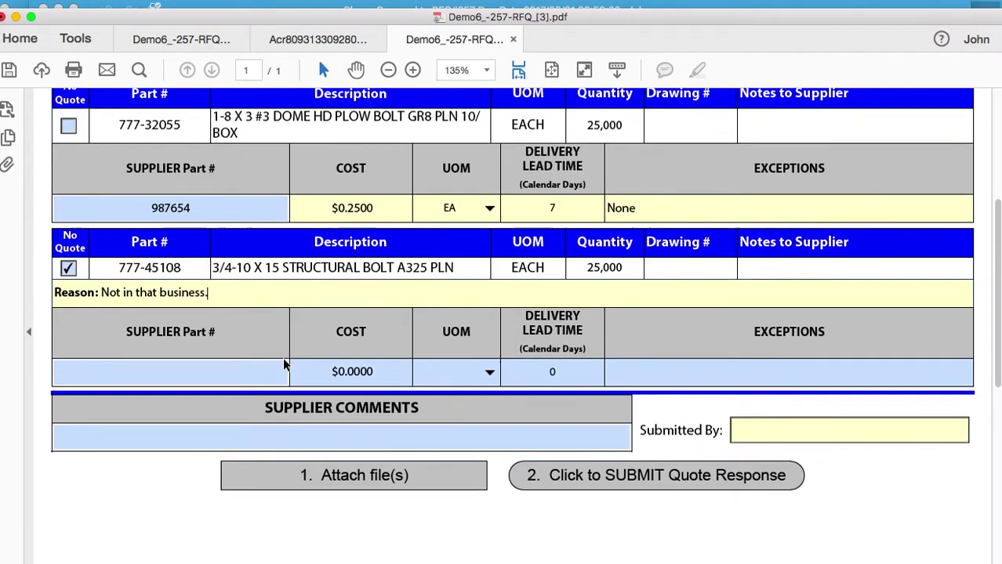
pyautogui.scroll(1, 283, 364)
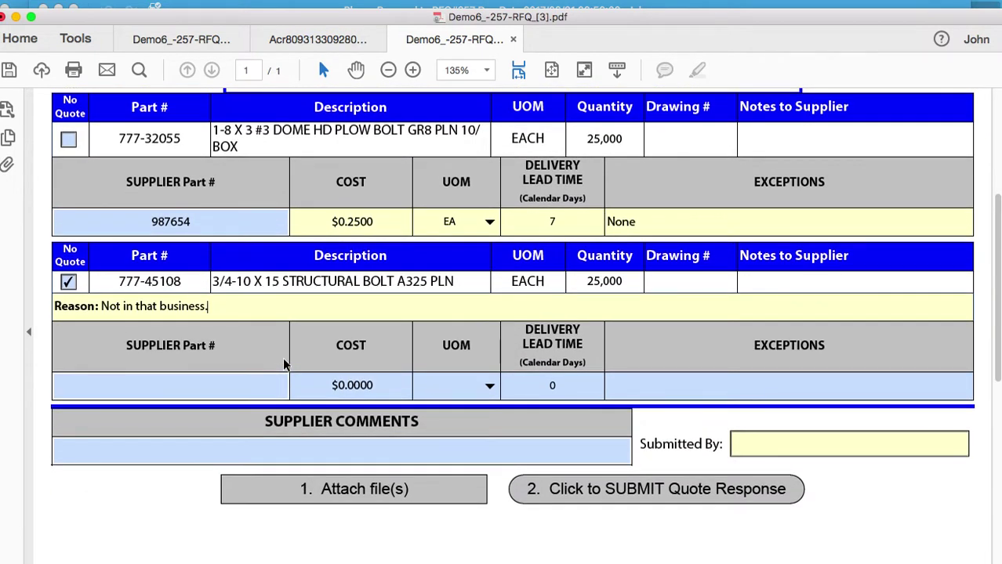
pyautogui.scroll(-2, 279, 365)
pyautogui.scroll(-1, 275, 367)
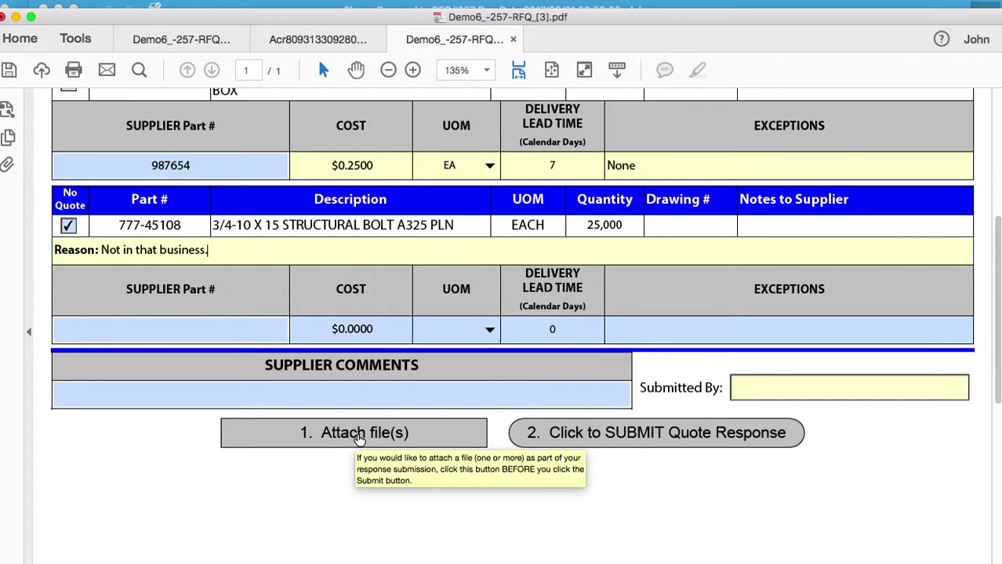
# Attach ATT June 17.pdf from the Expenses folder, then close the Attachments panel.
pyautogui.click(356, 439)
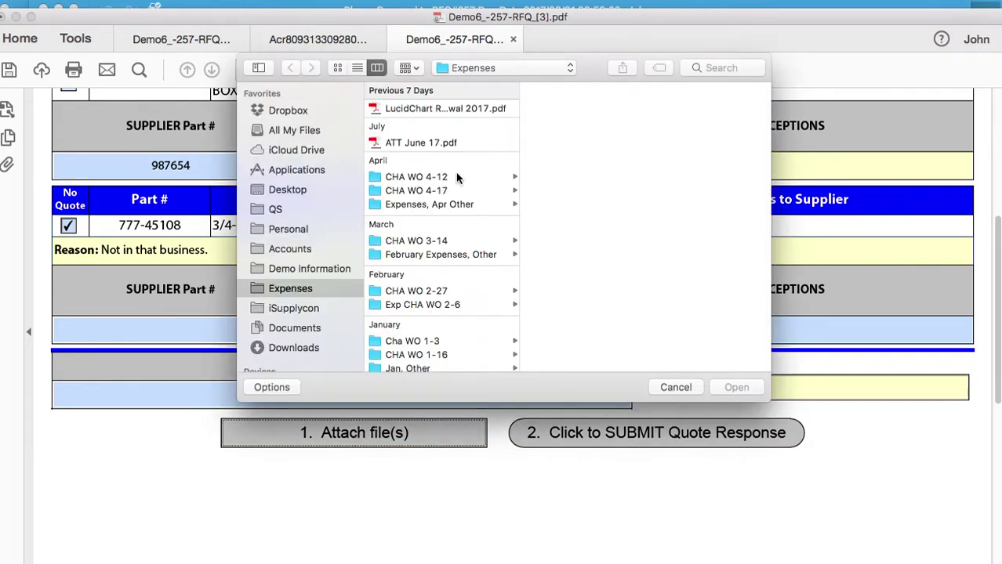
pyautogui.click(451, 144)
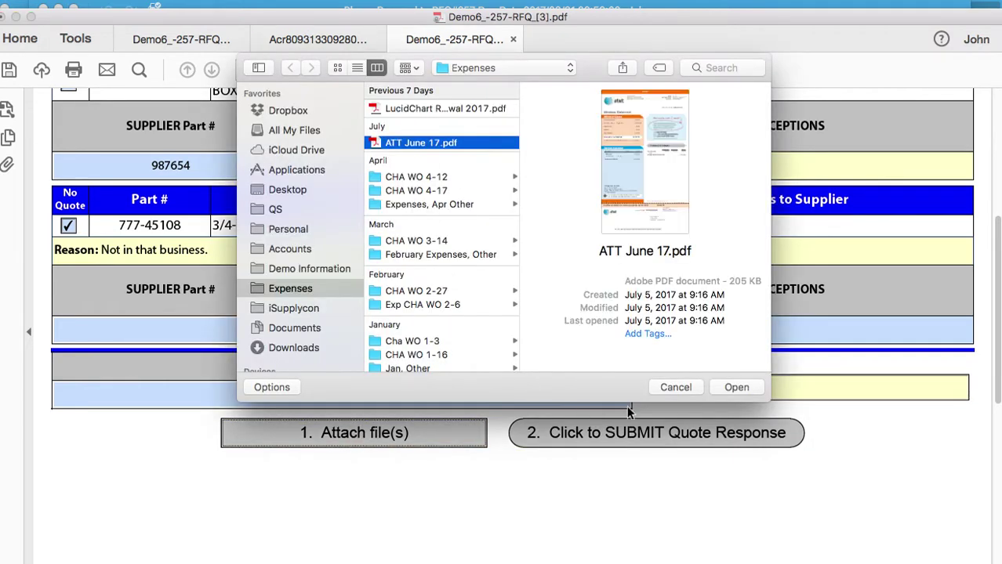
pyautogui.click(737, 387)
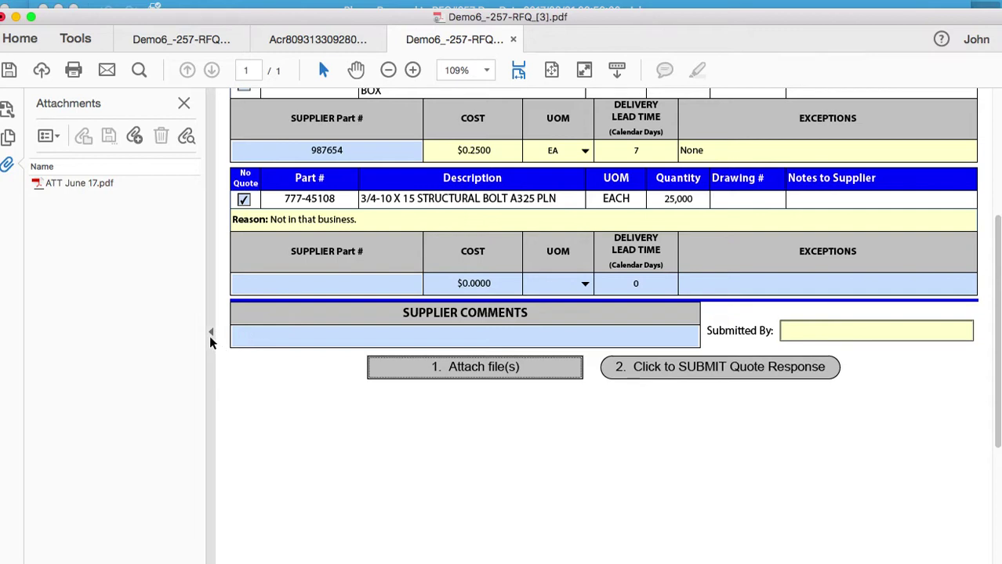
pyautogui.click(210, 332)
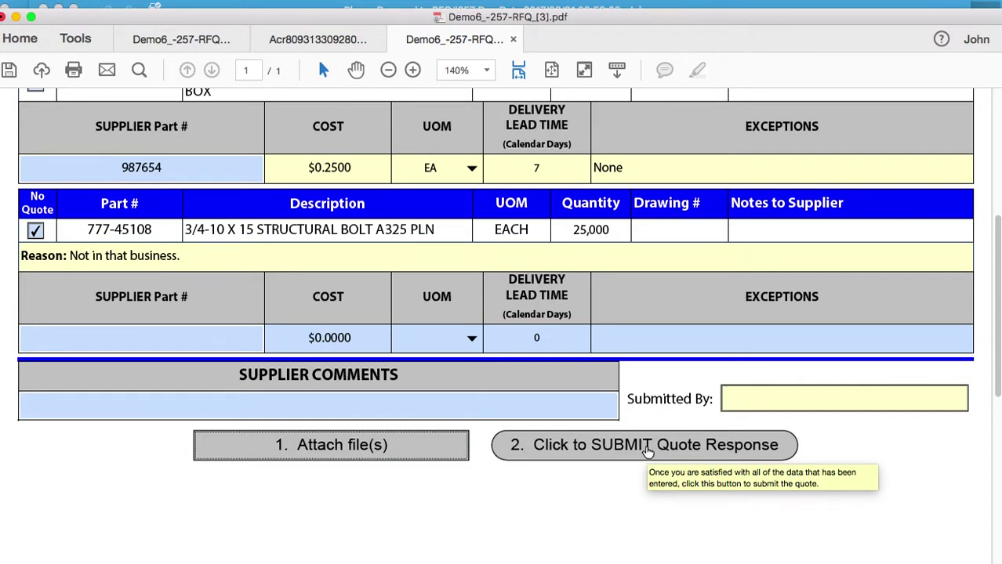
# Fill the missing Submitted By field with the submitter's name and resubmit the quote response.
pyautogui.click(647, 446)
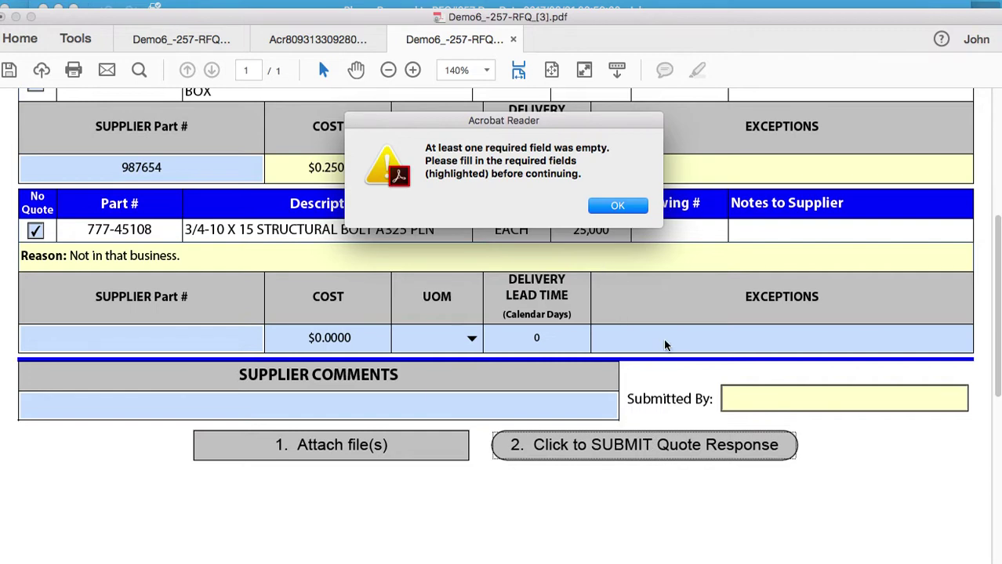
pyautogui.click(619, 205)
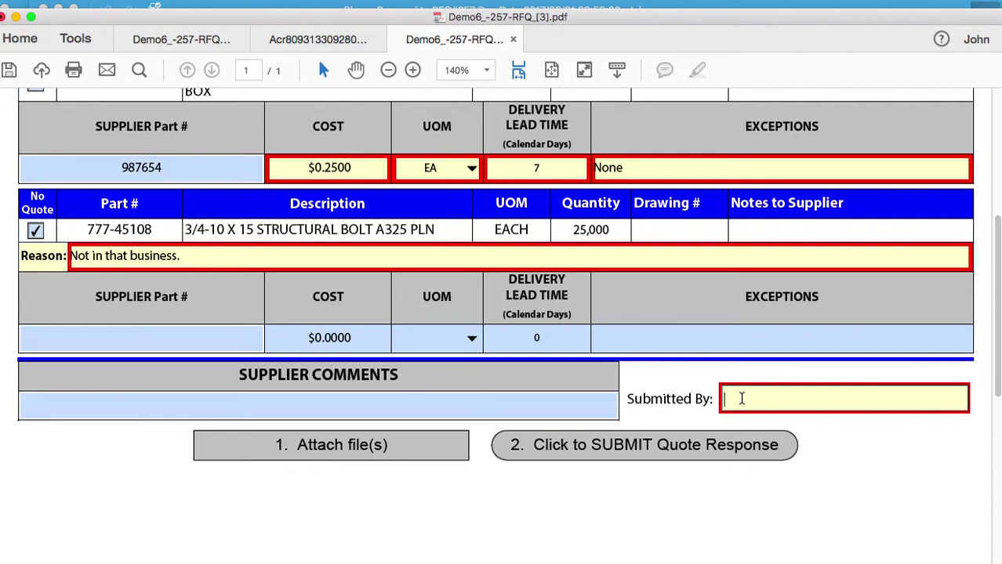
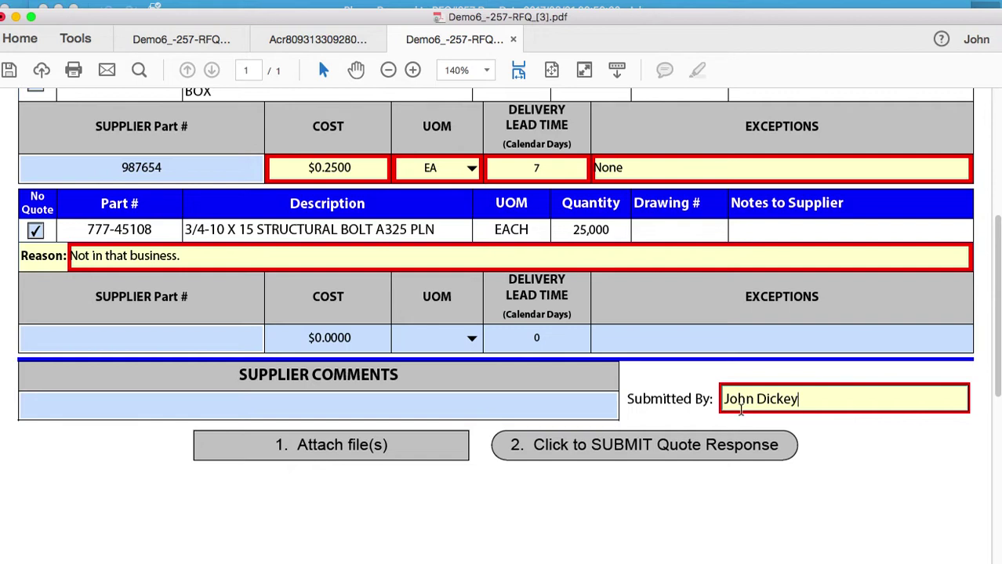
pyautogui.click(642, 444)
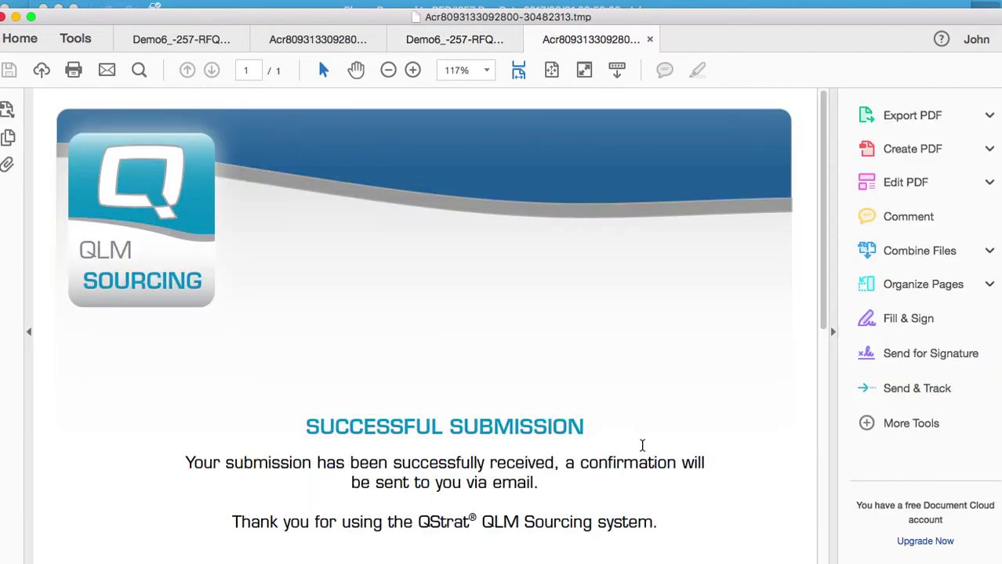
# Collapse the Tools pane, scroll the Successful Submission page, and nudge the Acrobat window.
pyautogui.click(833, 334)
pyautogui.scroll(-3, 711, 399)
pyautogui.scroll(-1, 711, 402)
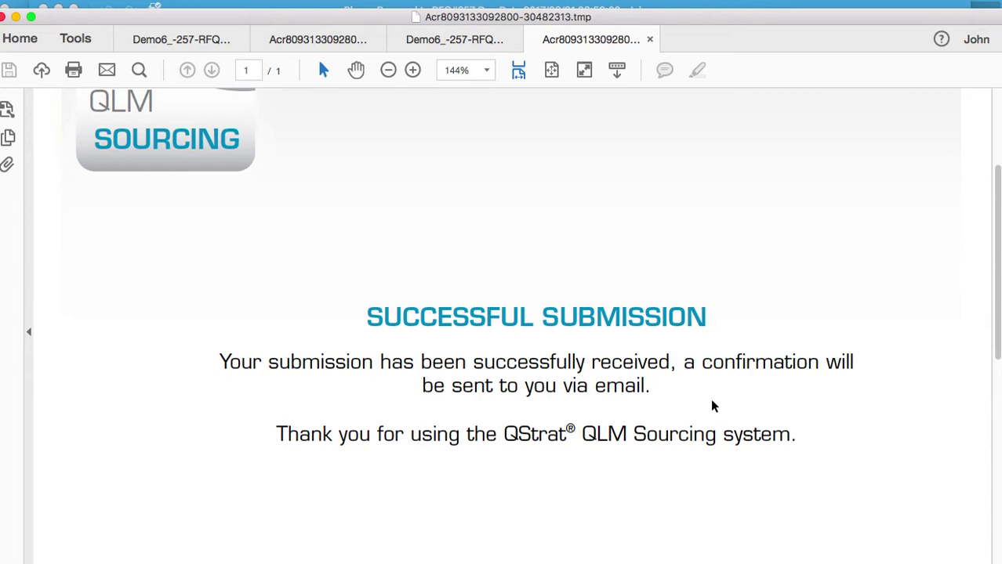
pyautogui.moveTo(606, 22); pyautogui.dragTo(612, 26)
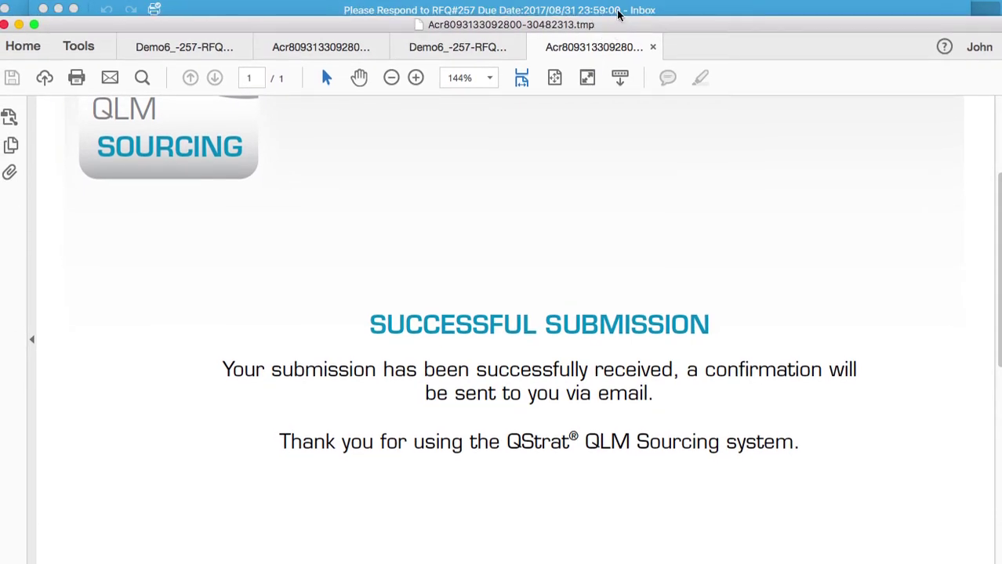
# Bring the Outlook Inbox forward and select the RFQ Confirmation#:CF681 email.
pyautogui.click(618, 13)
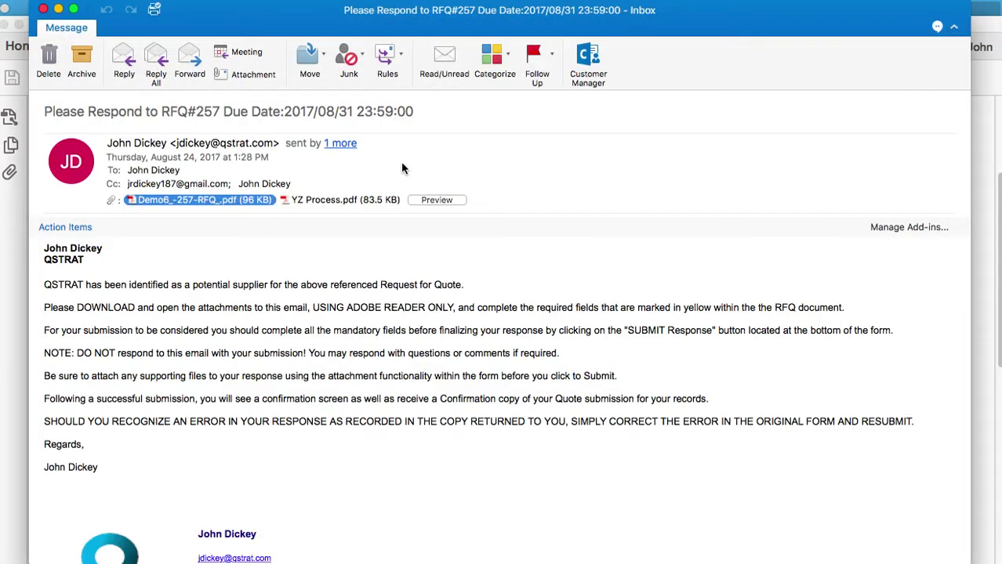
pyautogui.scroll(-1, 416, 259)
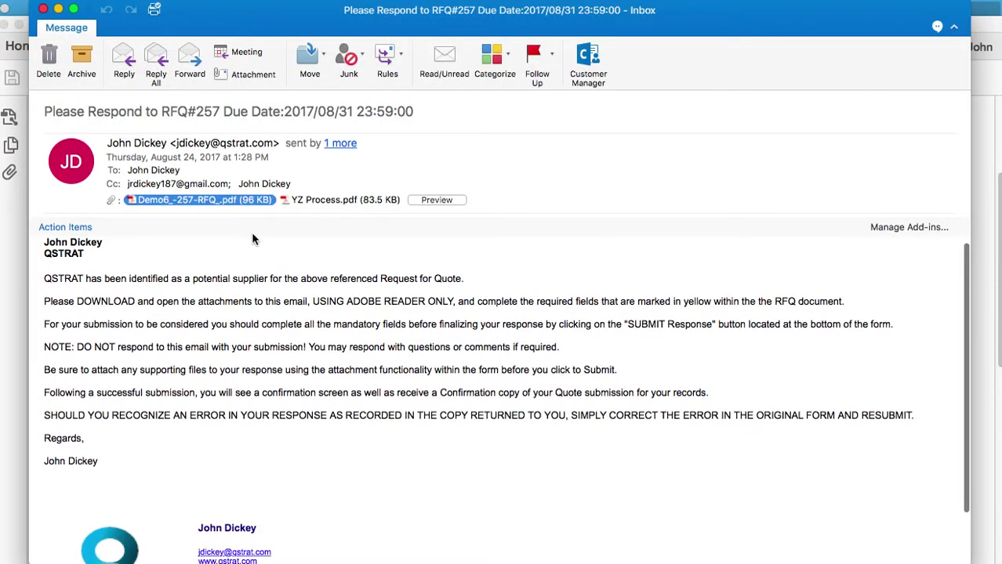
pyautogui.scroll(1, 282, 250)
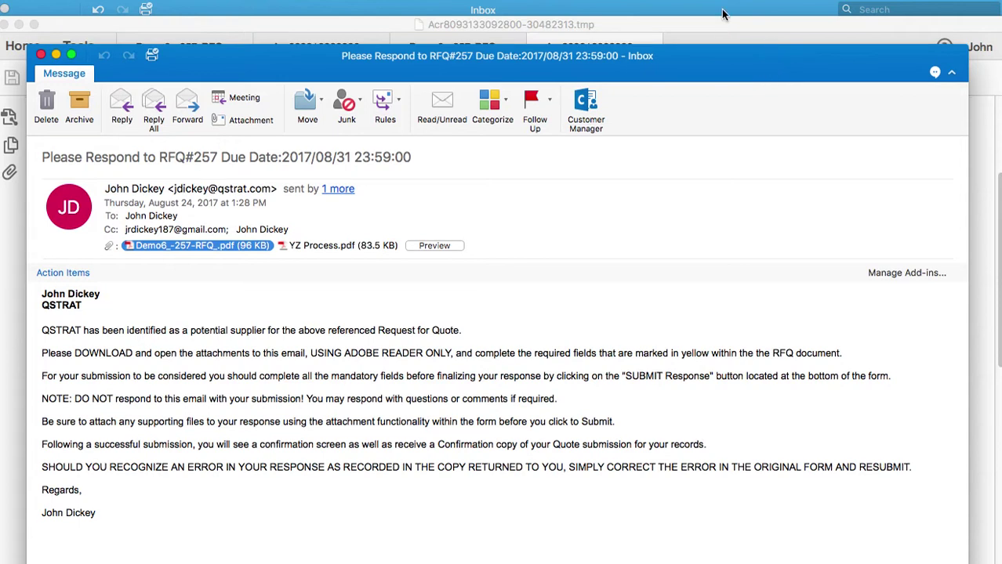
pyautogui.click(723, 14)
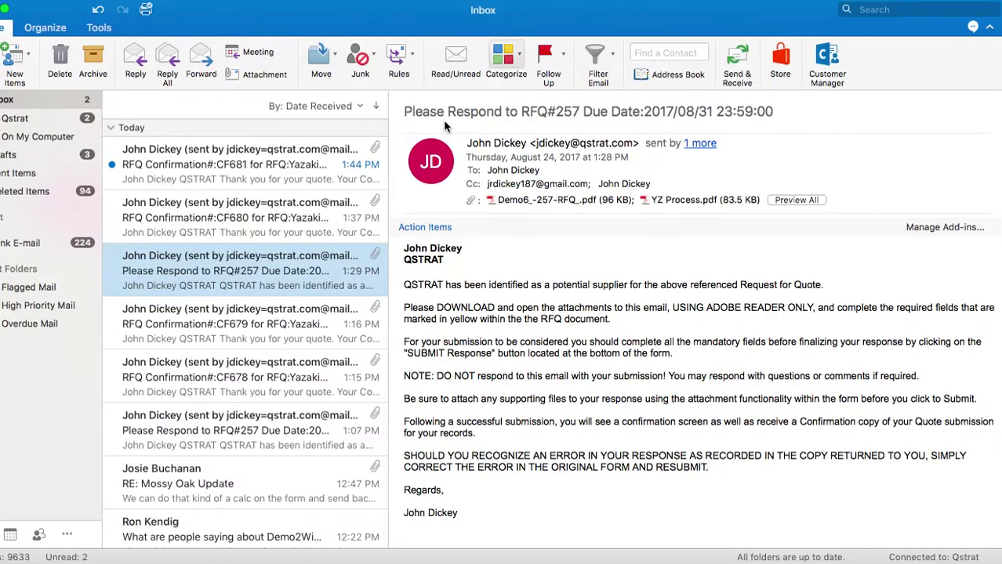
pyautogui.click(246, 173)
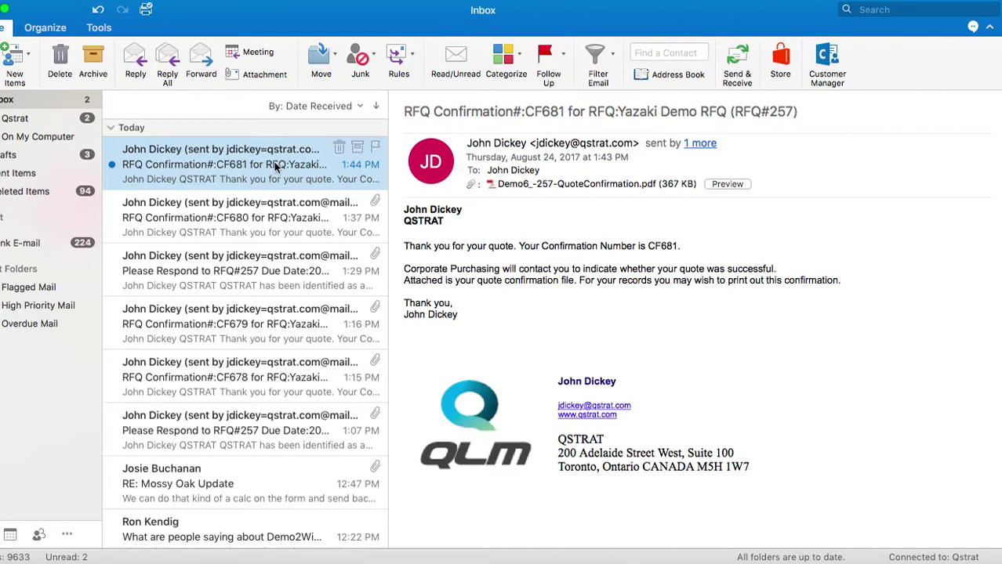
# Open the CF681 email and open its Demo6_-257-QuoteConfirmation.pdf attachment in Acrobat.
pyautogui.doubleClick(281, 163)
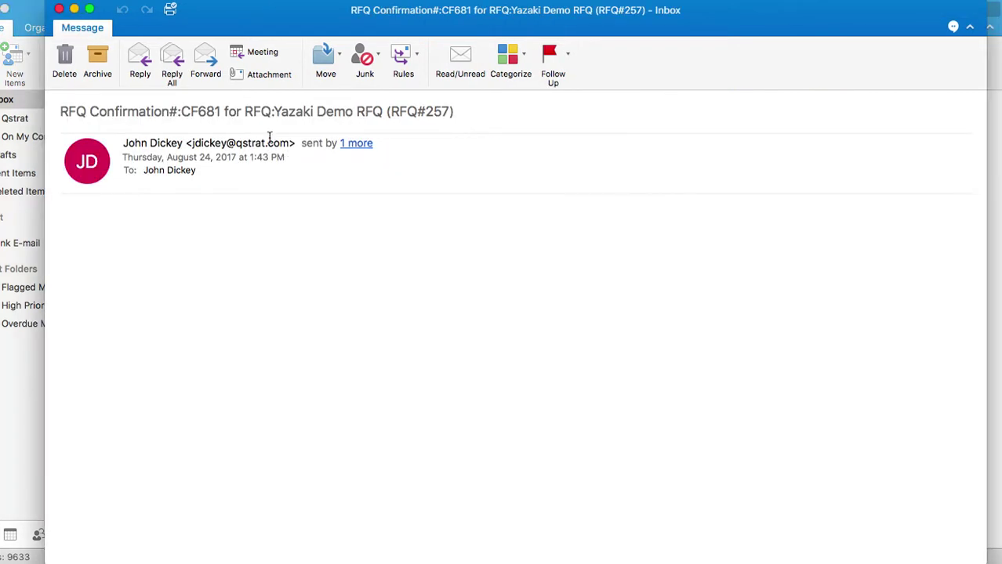
pyautogui.moveTo(182, 112); pyautogui.dragTo(222, 111)
pyautogui.click(231, 187)
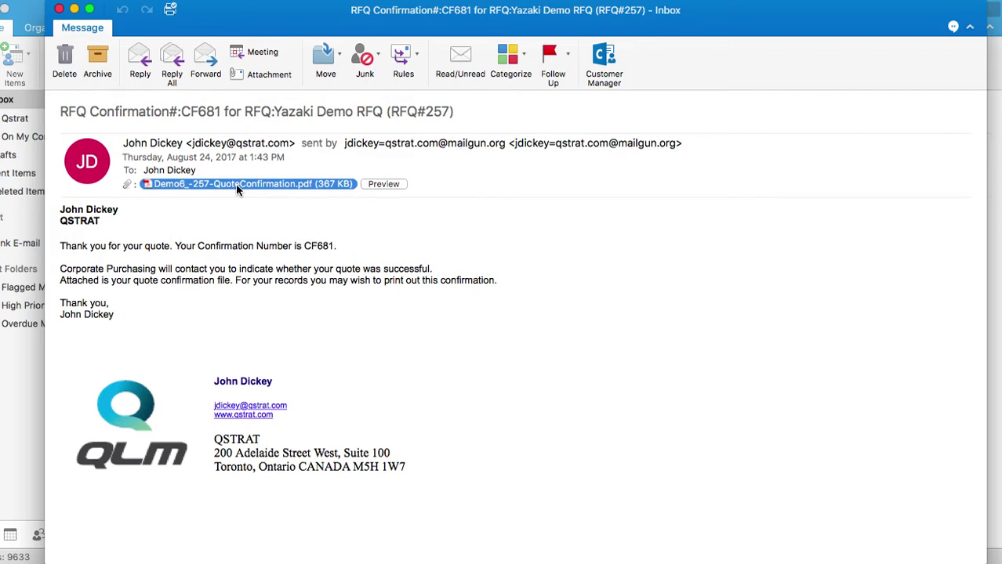
pyautogui.rightClick(236, 183)
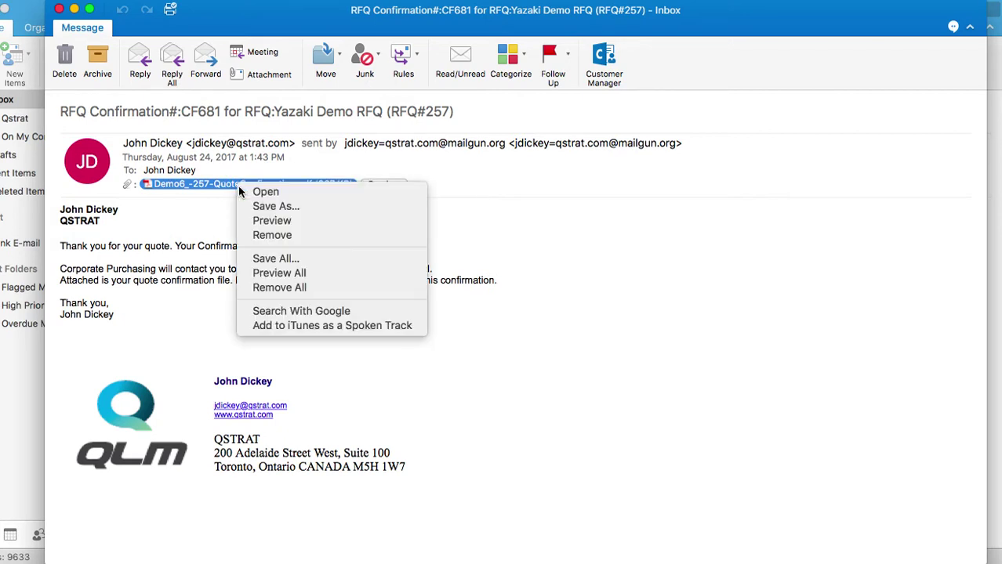
pyautogui.click(269, 194)
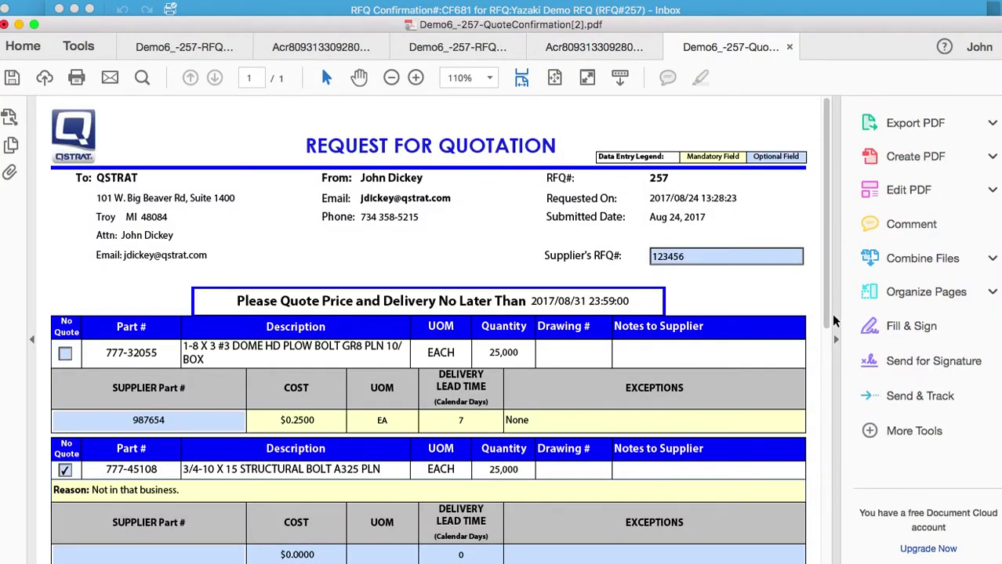
# Hide the Tools pane and scroll through the quote confirmation PDF.
pyautogui.click(835, 339)
pyautogui.scroll(-5, 650, 352)
pyautogui.scroll(-2, 651, 353)
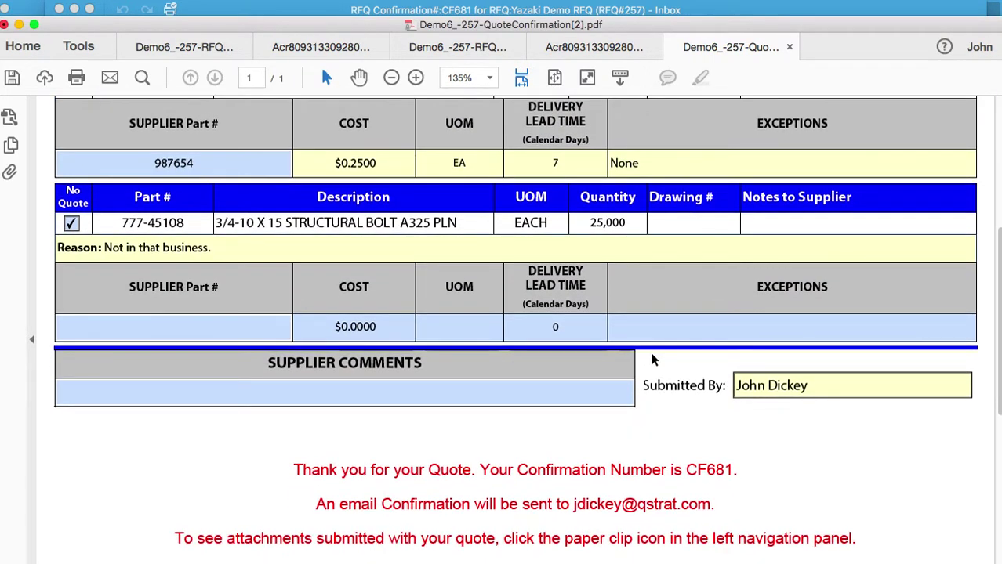
pyautogui.scroll(3, 653, 353)
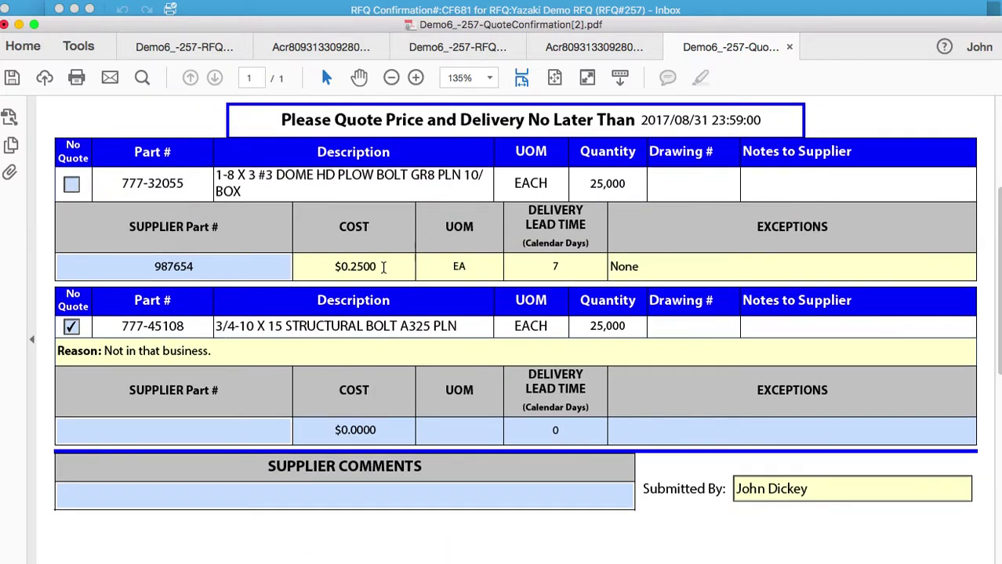
pyautogui.scroll(5, 509, 325)
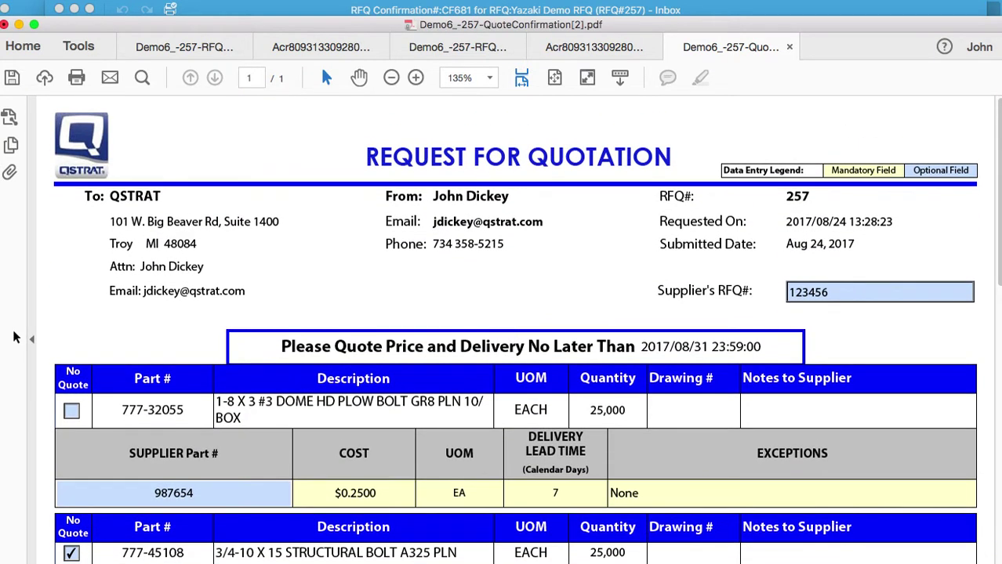
pyautogui.scroll(-3, 434, 317)
pyautogui.scroll(-6, 434, 317)
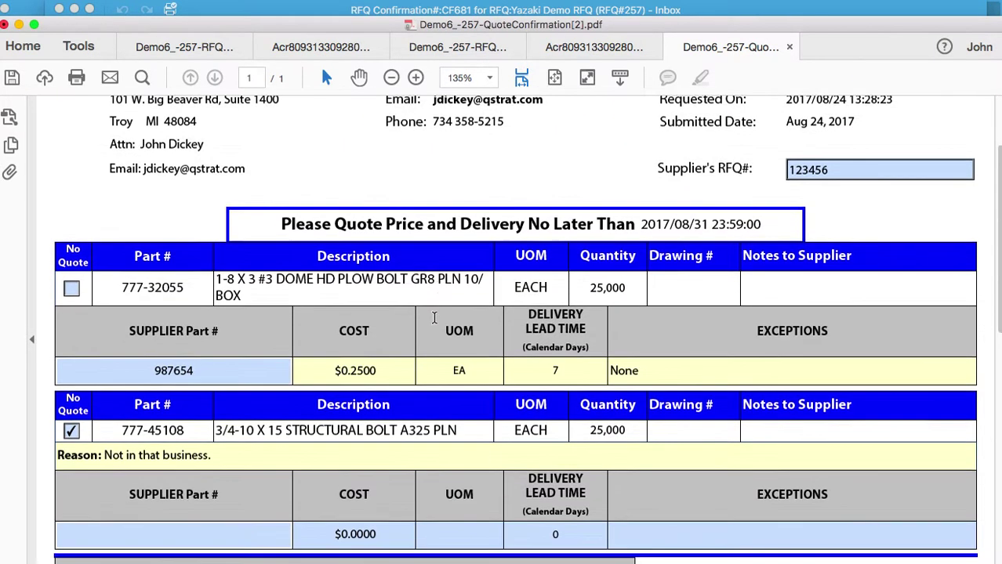
# Locate the line items and select the $0.2500 cost quoted for part 777-32055.
pyautogui.scroll(-3, 433, 320)
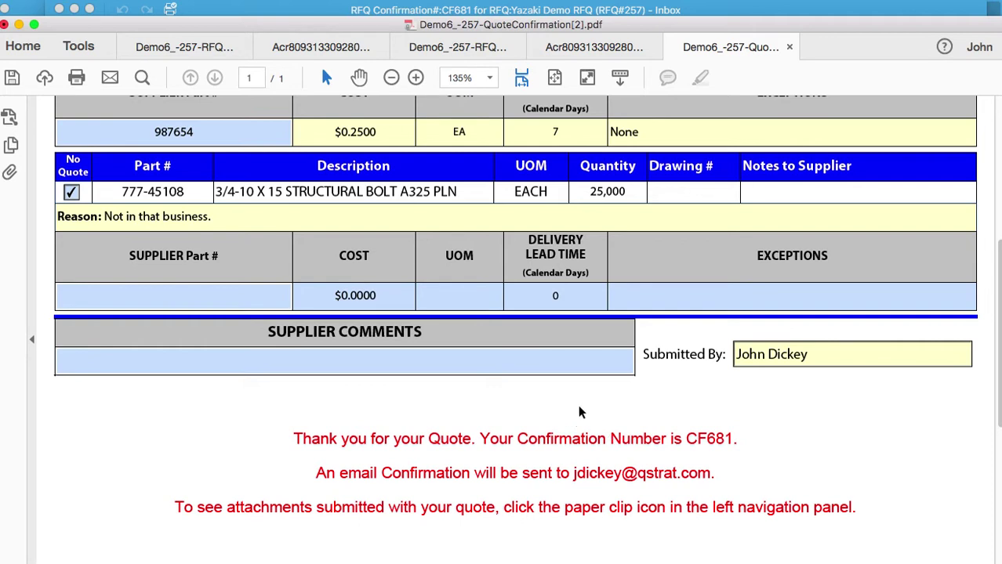
pyautogui.scroll(3, 576, 413)
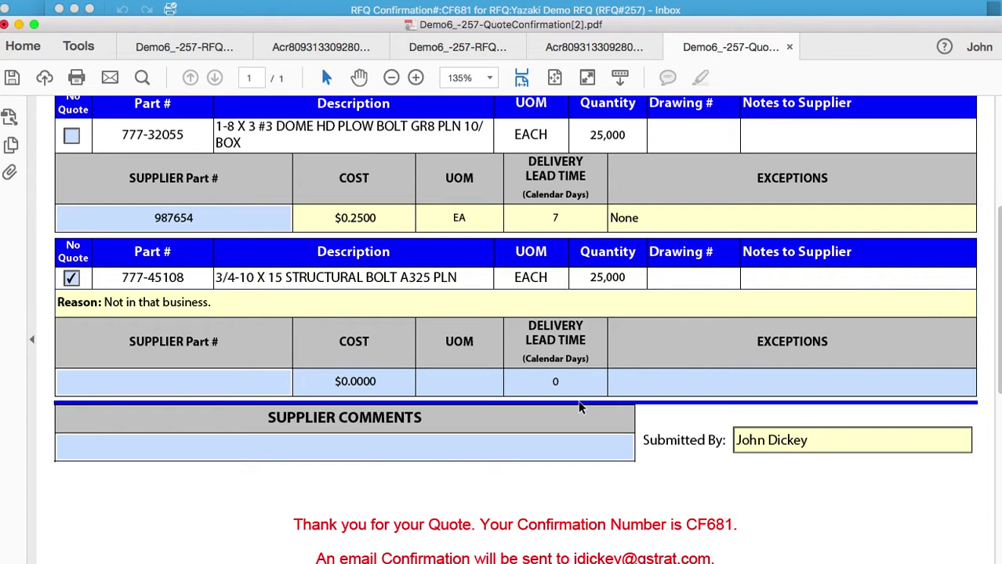
pyautogui.scroll(3, 585, 404)
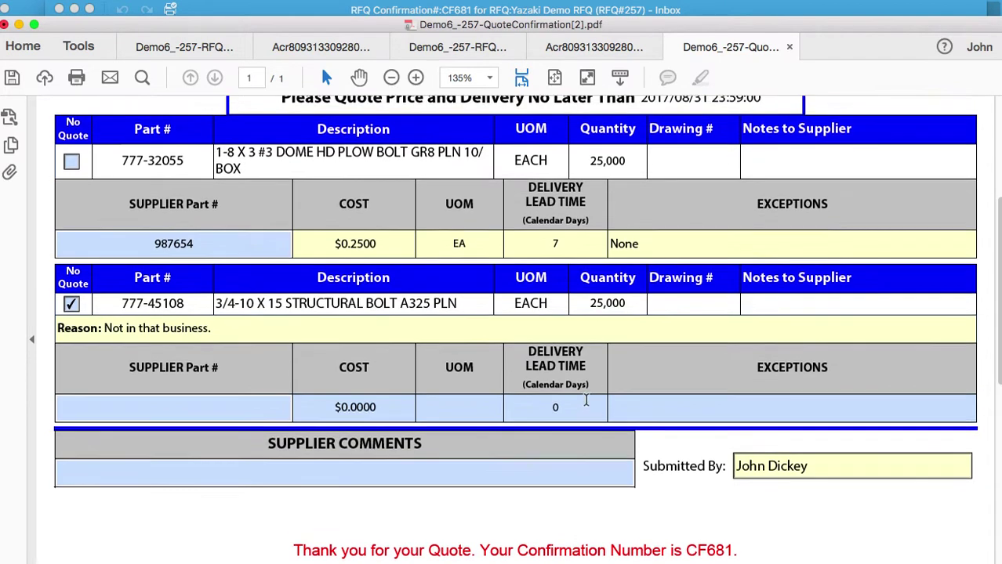
pyautogui.scroll(2, 587, 400)
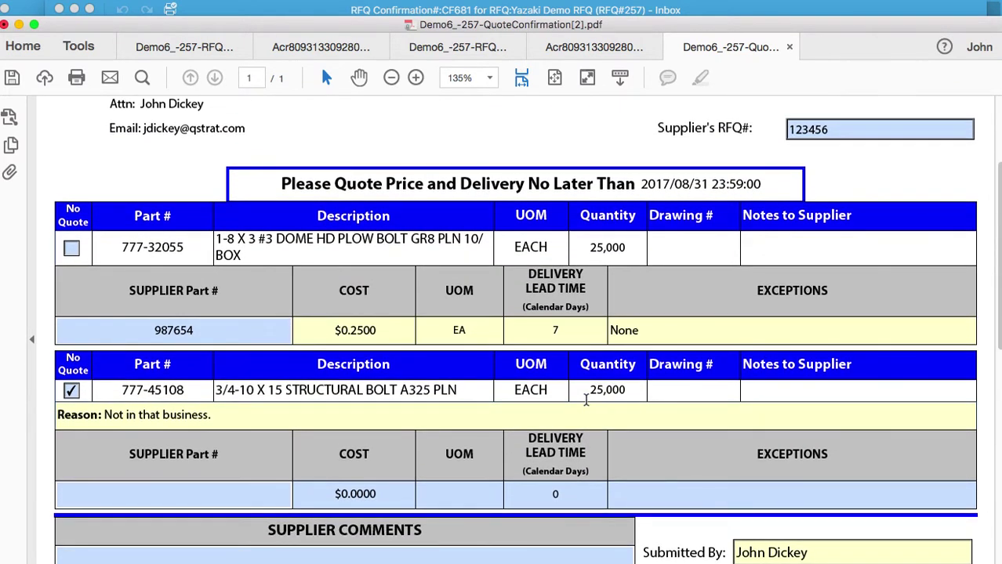
pyautogui.scroll(-1, 585, 400)
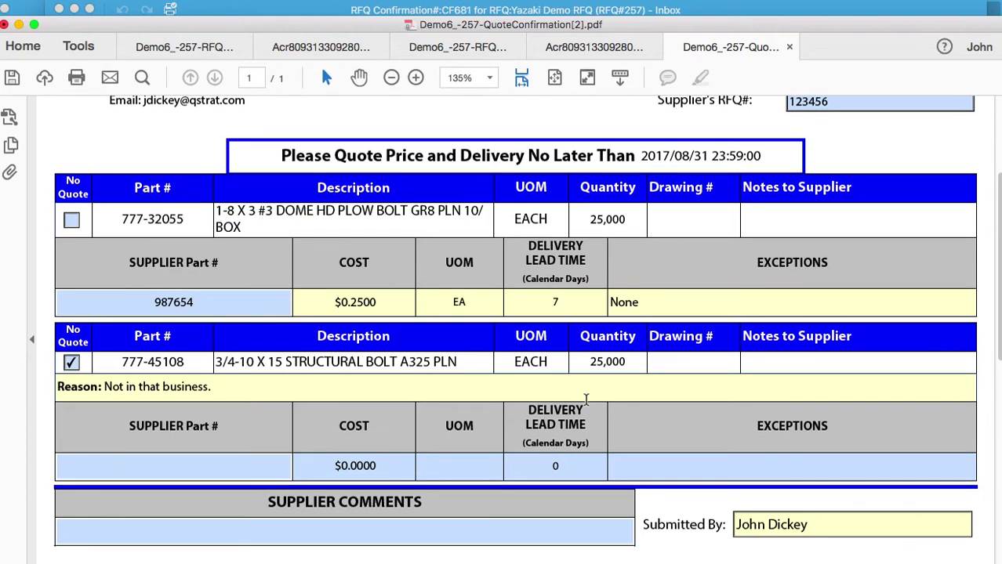
pyautogui.scroll(1, 585, 400)
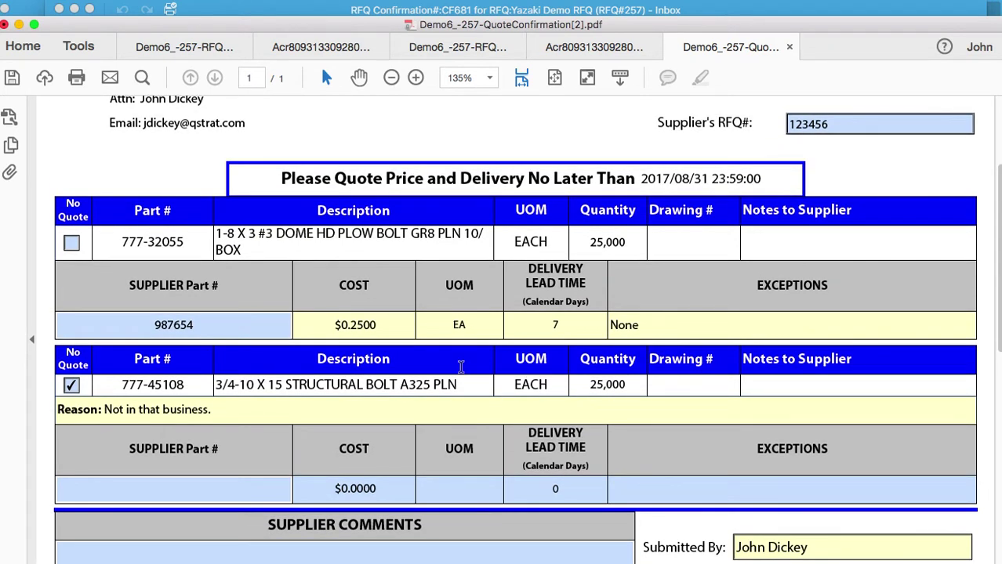
pyautogui.moveTo(332, 324); pyautogui.dragTo(373, 331)
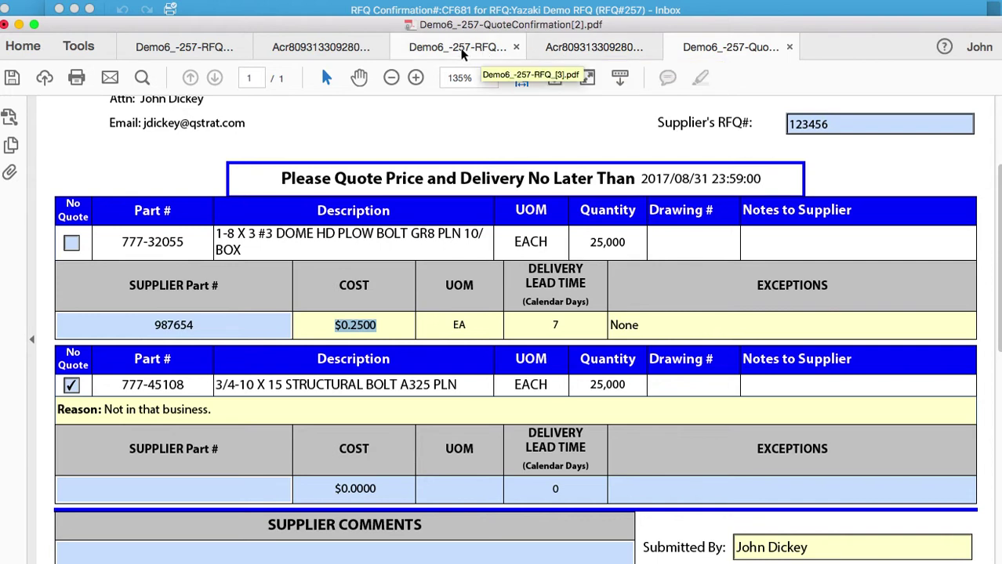
# In the Demo6_-257-RFQ_[3] form, change part 777-32055's cost from 0.25 to 2.5.
pyautogui.click(460, 53)
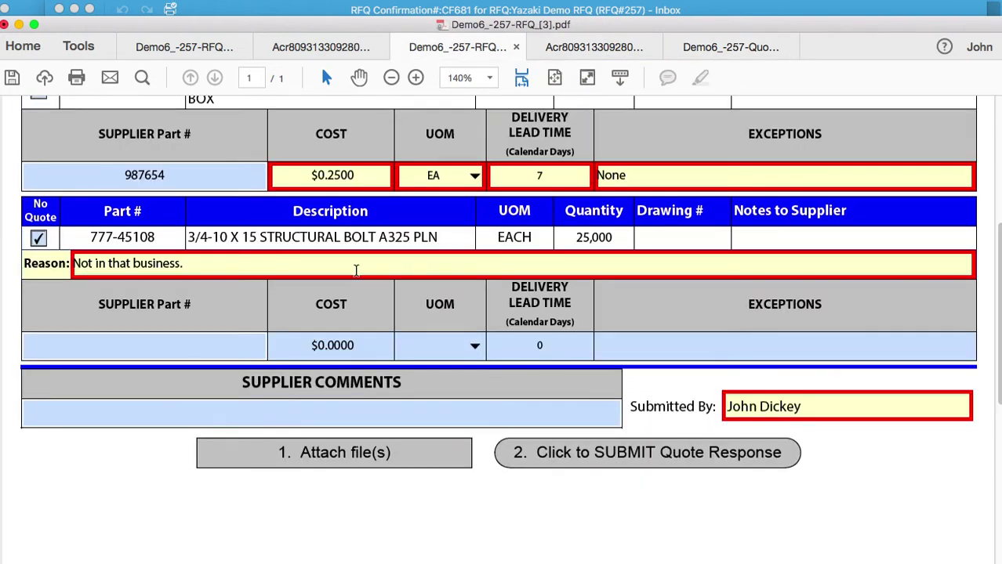
pyautogui.scroll(5, 350, 202)
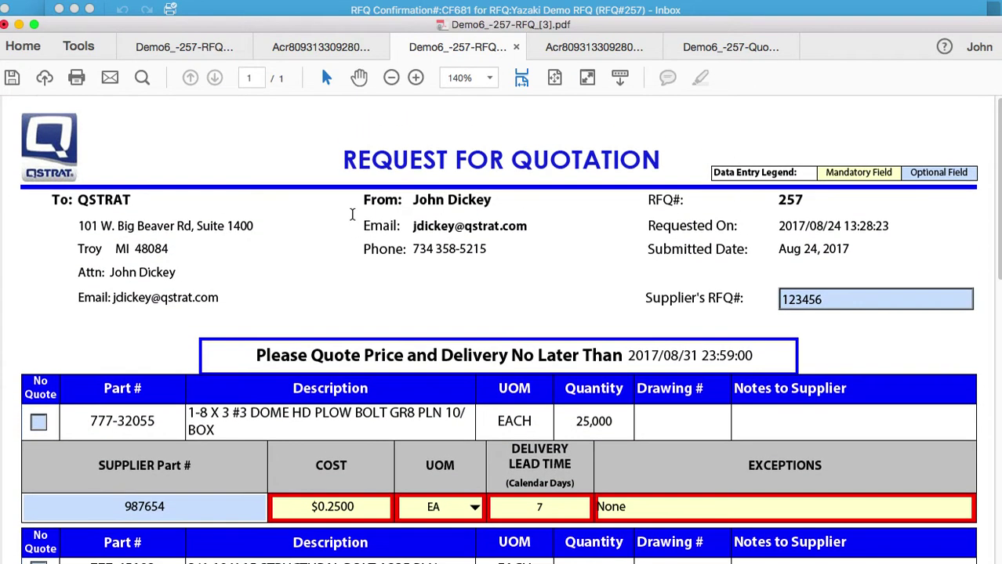
pyautogui.scroll(-5, 352, 215)
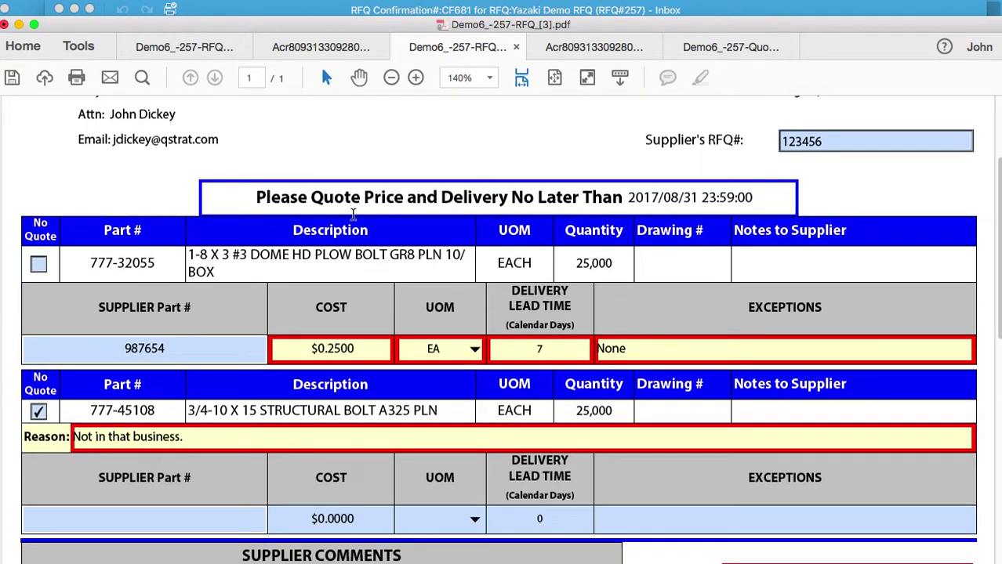
pyautogui.scroll(-1, 353, 215)
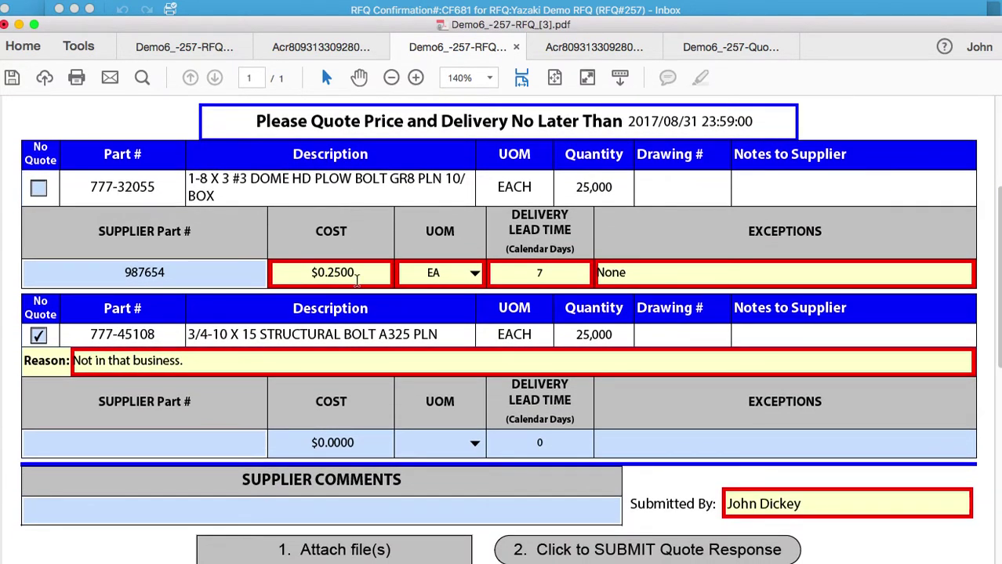
pyautogui.click(343, 276)
pyautogui.doubleClick(343, 276)
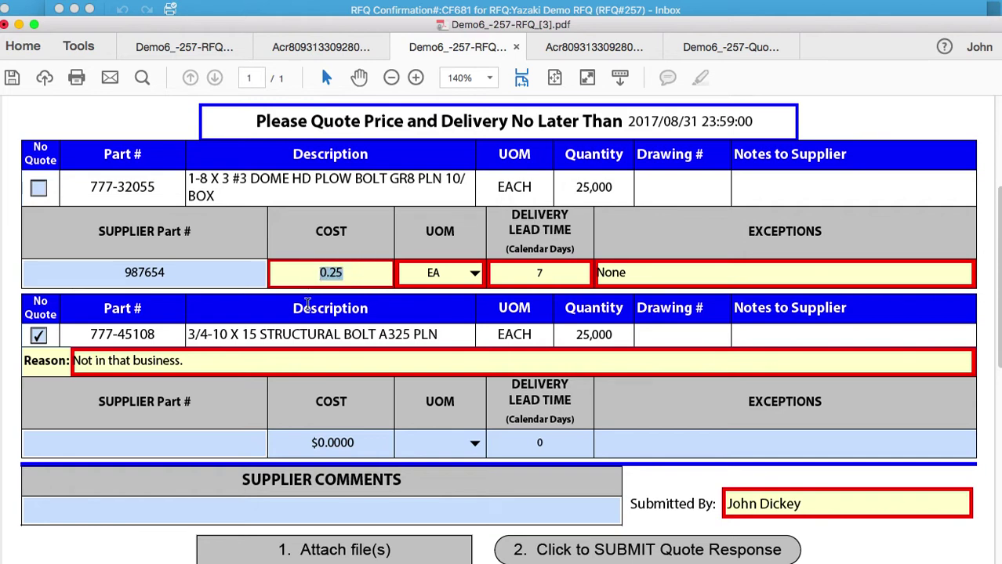
pyautogui.write('2.5')
# Submit the revised quote response, reaching the Successful Submission page.
pyautogui.scroll(-1, 365, 313)
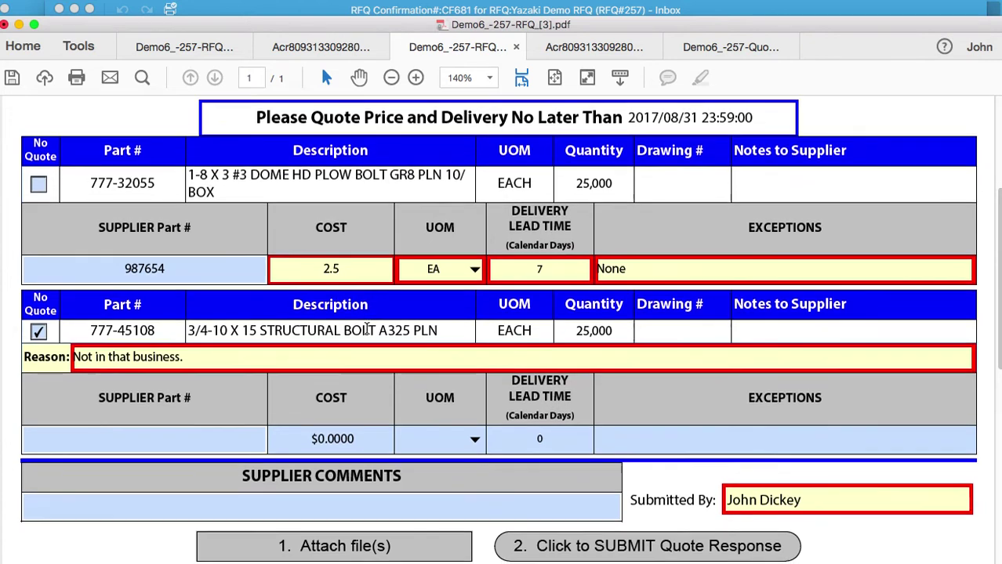
pyautogui.scroll(-1, 366, 329)
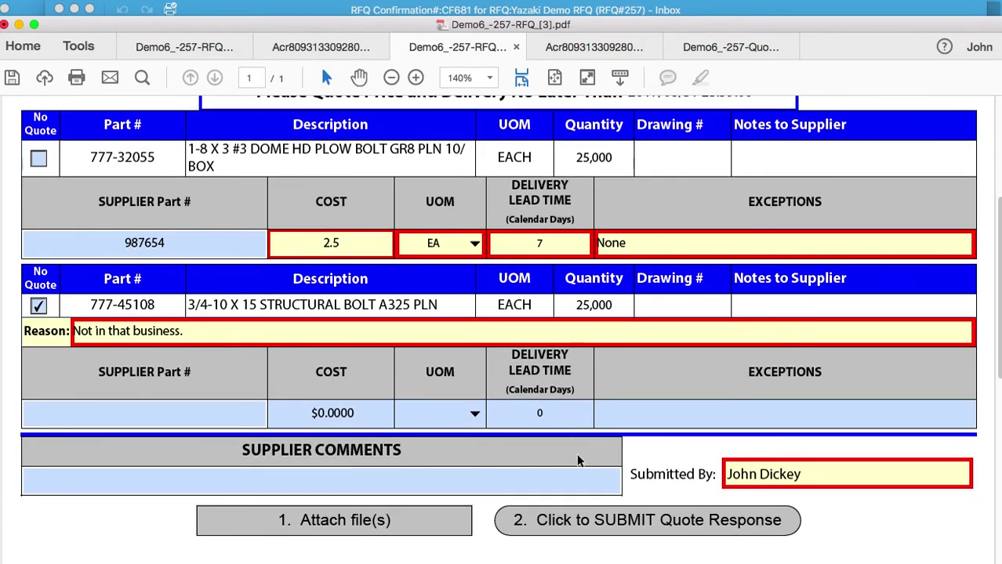
pyautogui.click(641, 525)
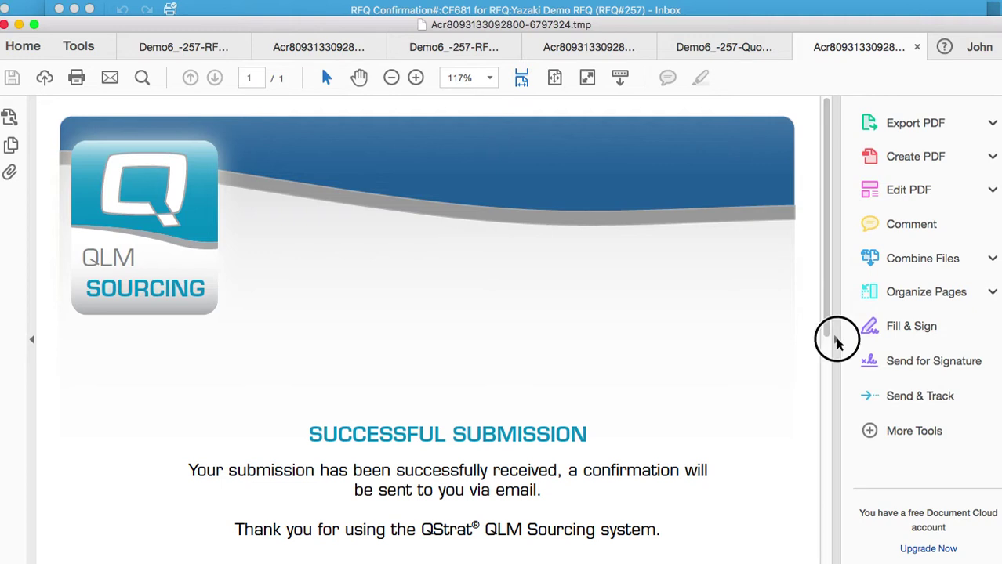
# Collapse the Tools pane to read the submission notice, then bring the RFQ Confirmation #CF681 email forward.
pyautogui.click(836, 339)
pyautogui.scroll(-4, 770, 351)
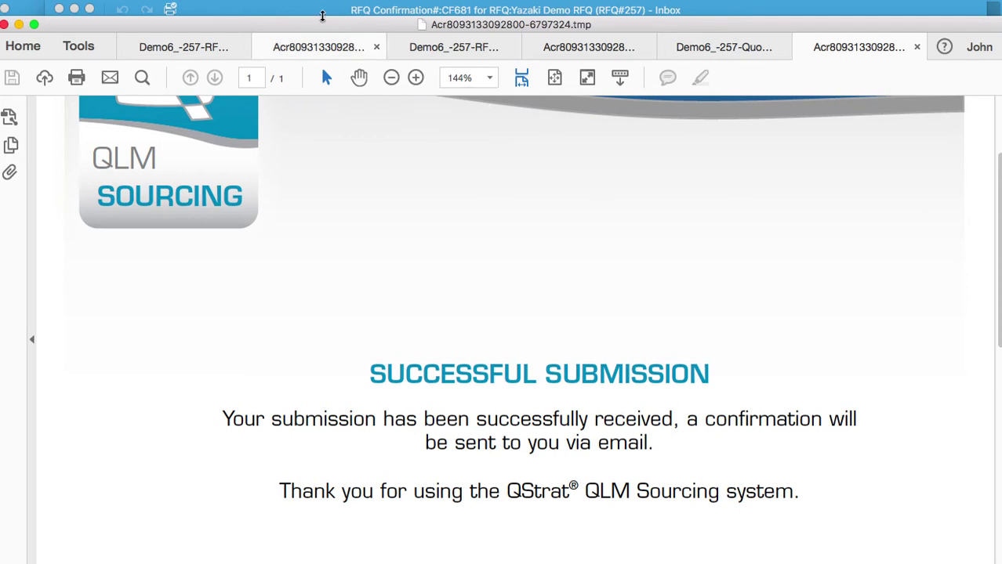
pyautogui.click(323, 11)
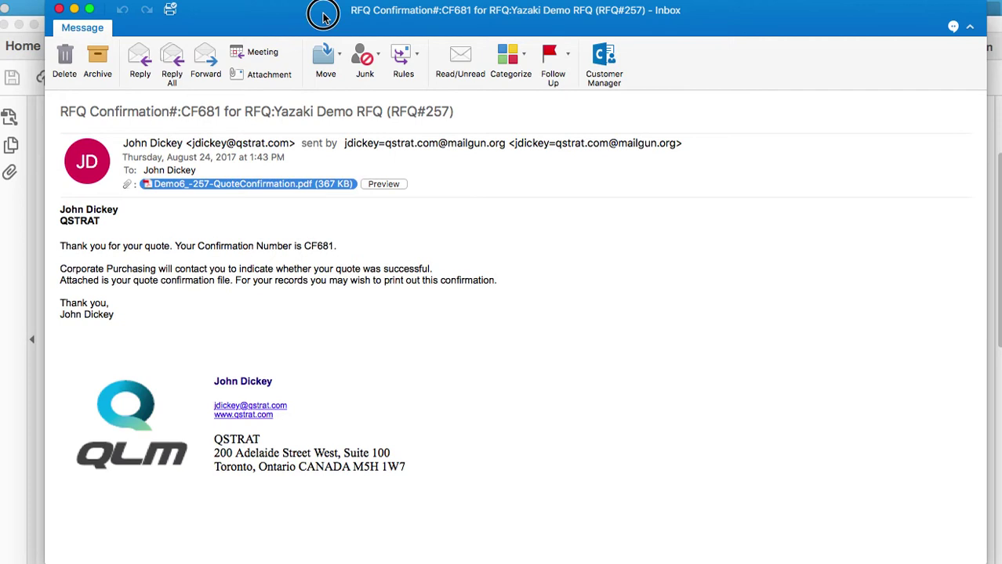
# Move the Outlook window aside and bring Acrobat Reader to the front, maximized.
pyautogui.moveTo(322, 11); pyautogui.dragTo(335, 46)
pyautogui.click(264, 30)
pyautogui.doubleClick(292, 27)
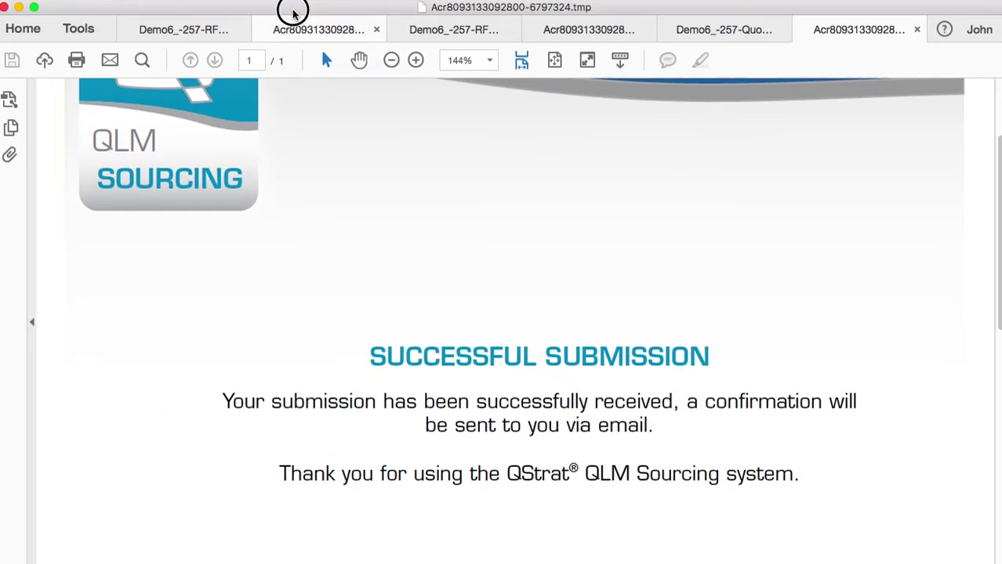
# Review Demo6_-257-QuoteConfirmation[2].pdf: confirmation CF681, part 777-32055 at $0.2500 EA, 777-45108 No Quote.
pyautogui.click(703, 31)
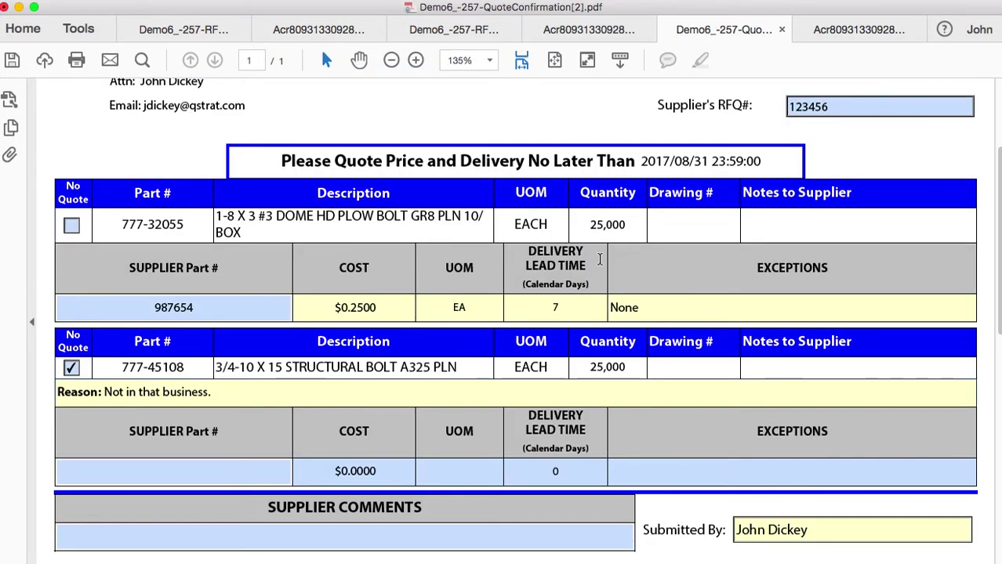
pyautogui.scroll(-6, 603, 258)
pyautogui.scroll(10, 603, 259)
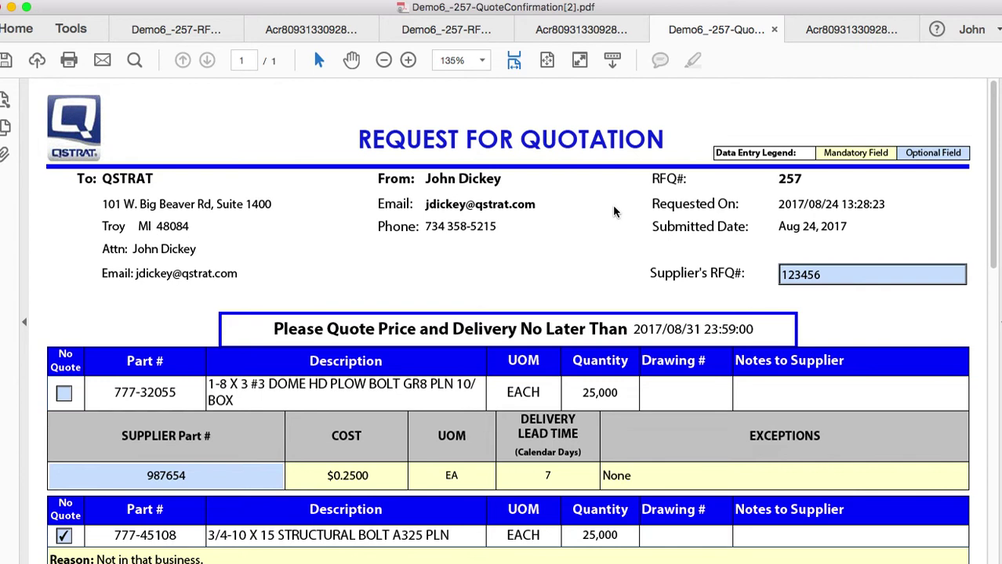
pyautogui.scroll(-8, 636, 259)
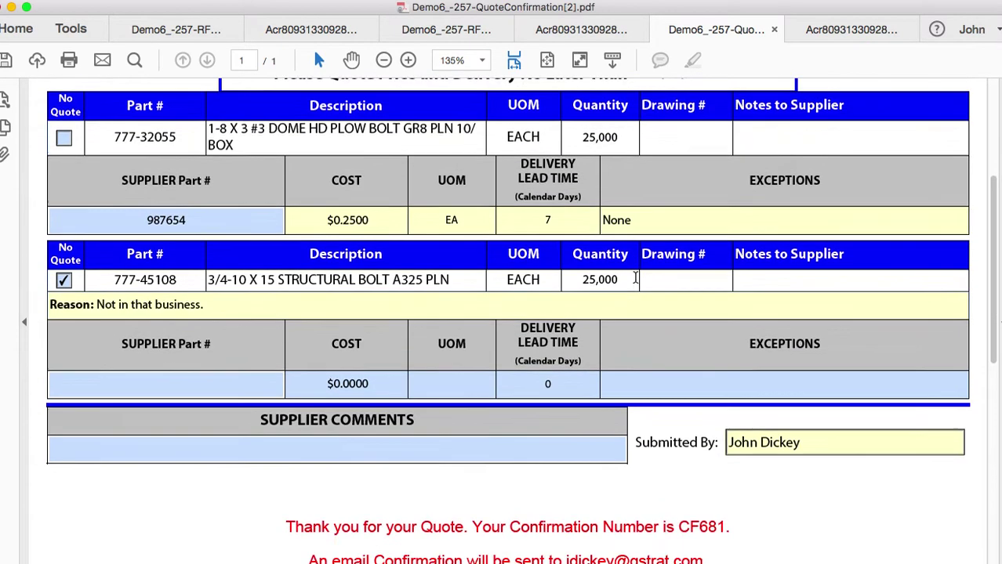
pyautogui.scroll(7, 637, 284)
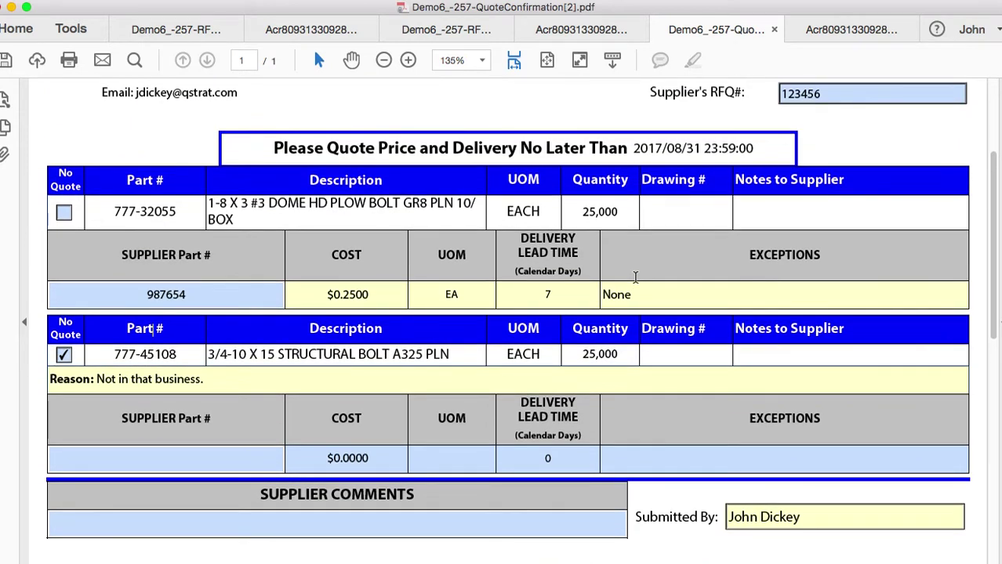
pyautogui.scroll(1, 635, 280)
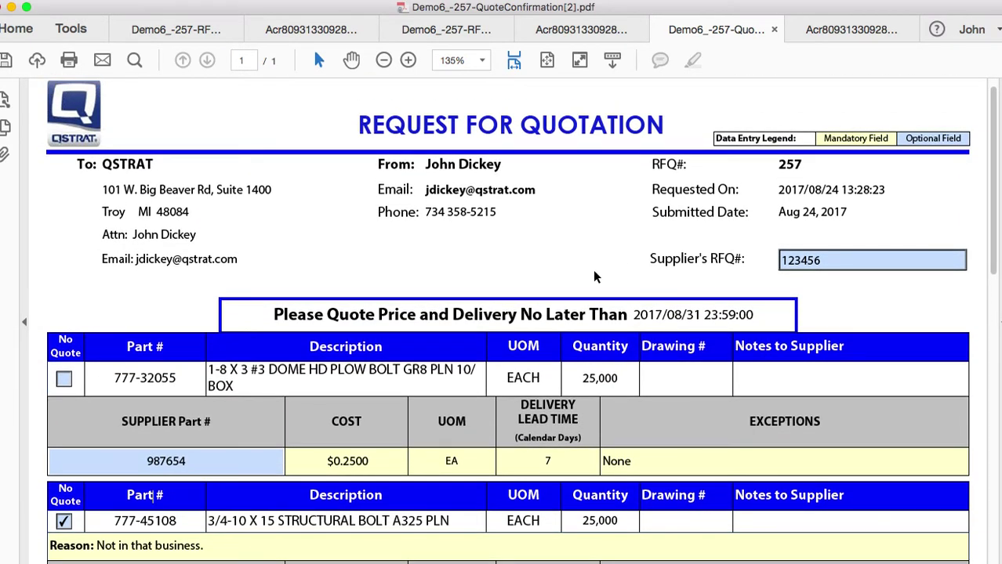
# Return to Demo6_-257-RFQ_[3].pdf and view the top, showing 777-32055 at $2.5000 EA.
pyautogui.click(451, 31)
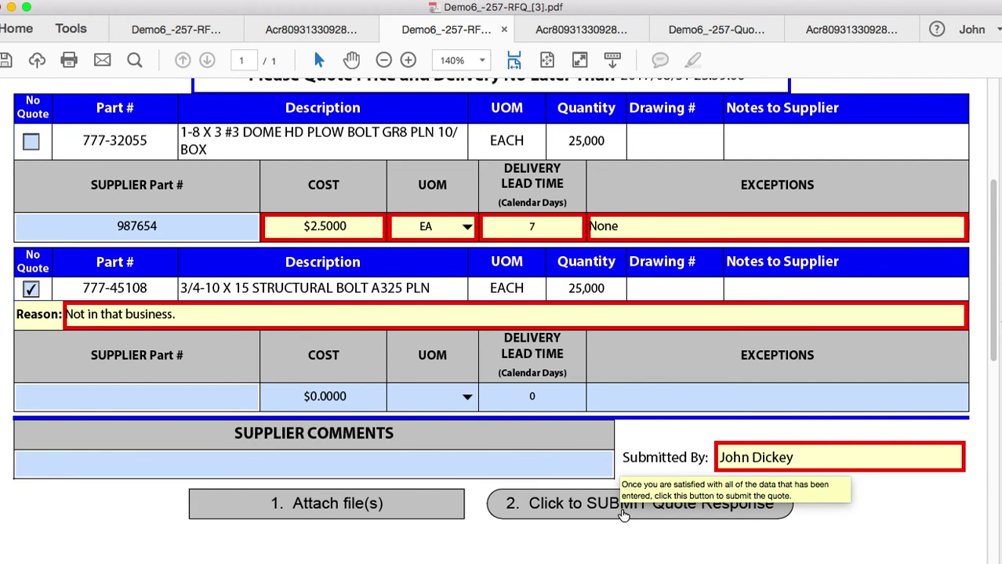
pyautogui.scroll(5, 548, 377)
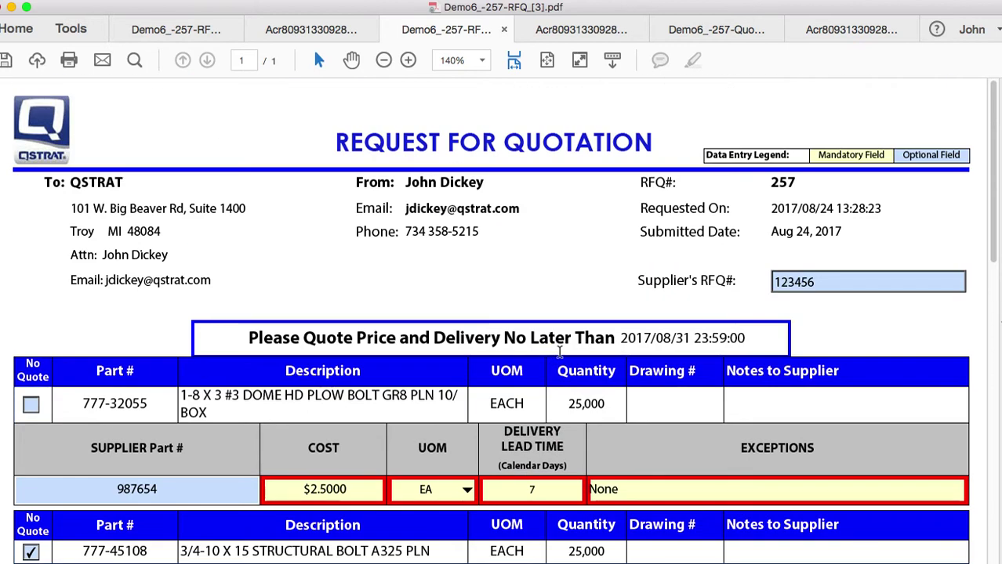